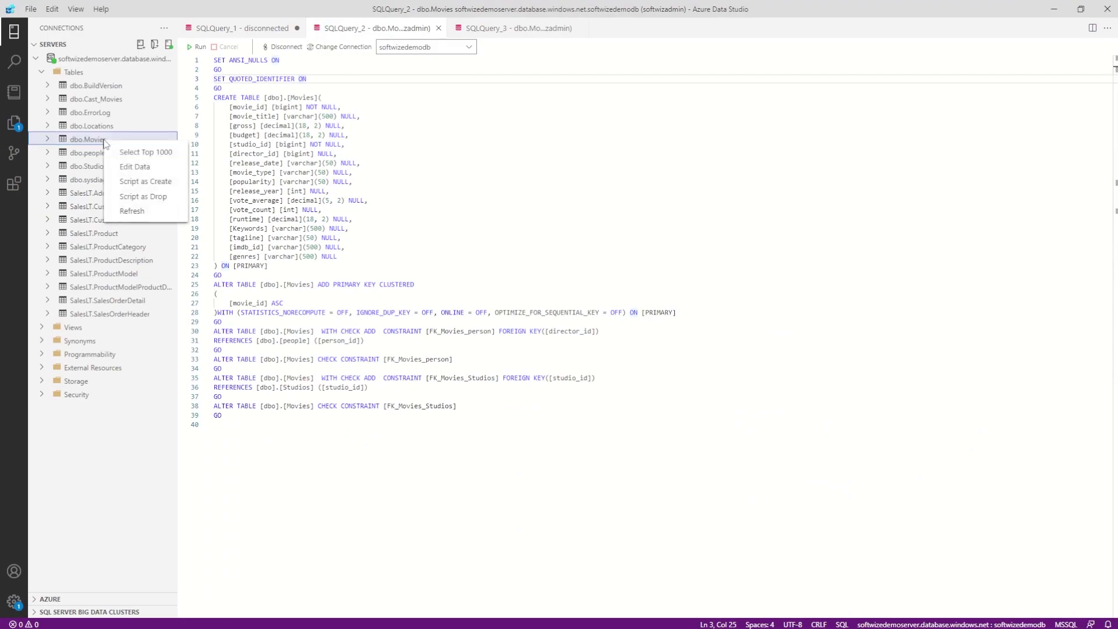
Step: Switch from Azure Data Studio to Snowflake and examine the definition and data preview of the MOVIES table in TESTSCHEMA
{"action": "key", "text": "Escape"}
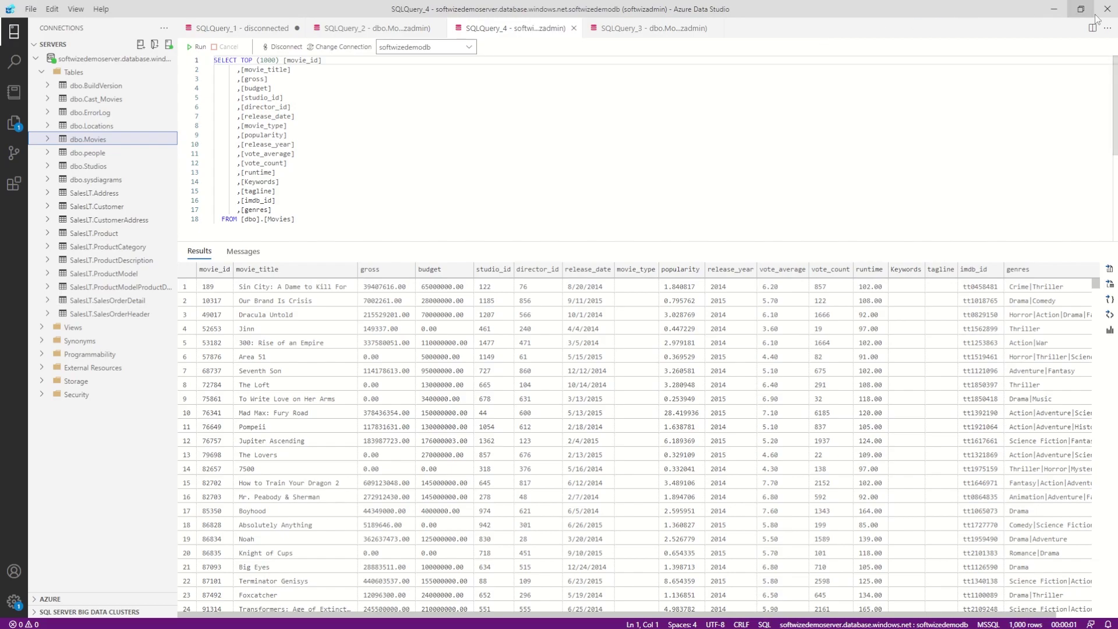
{"action": "left_click", "coordinate": [1061, 10]}
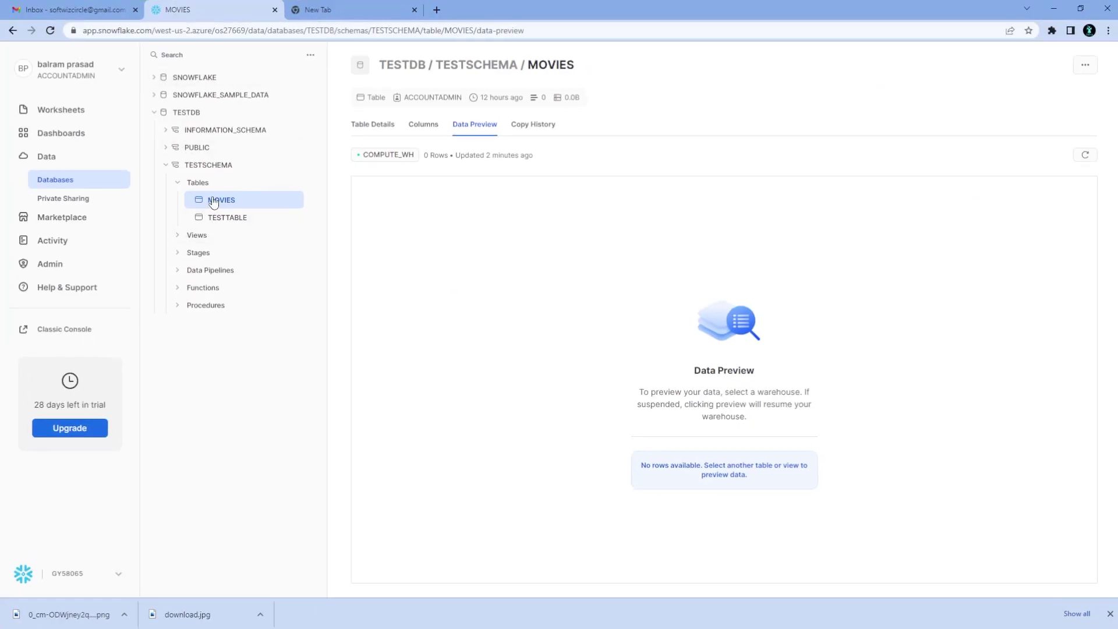
{"action": "left_click", "coordinate": [355, 126]}
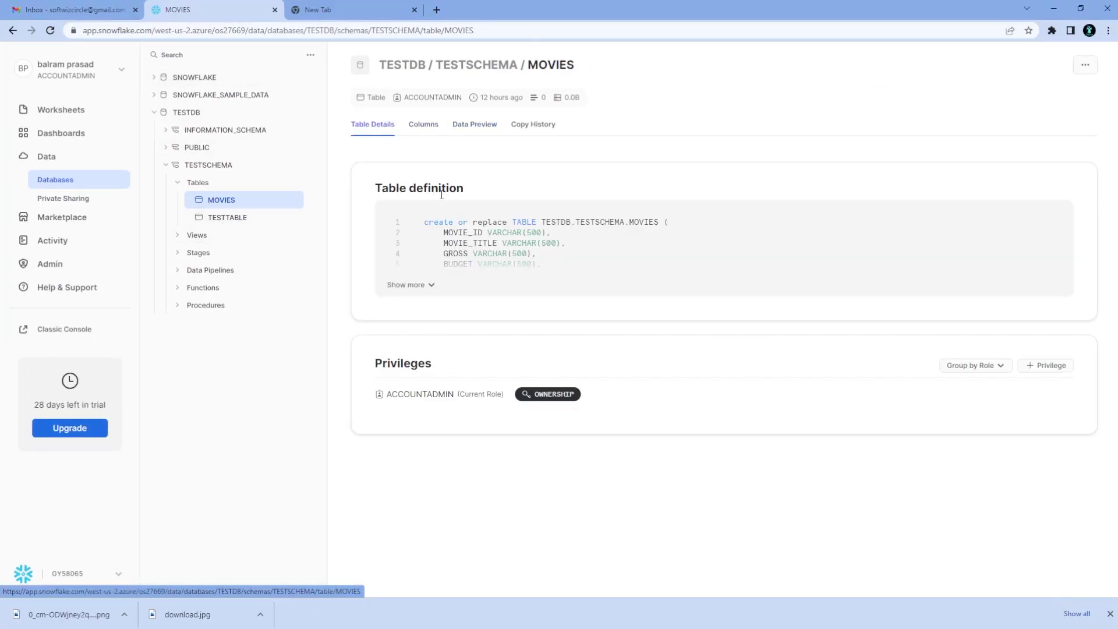
{"action": "left_click", "coordinate": [432, 282]}
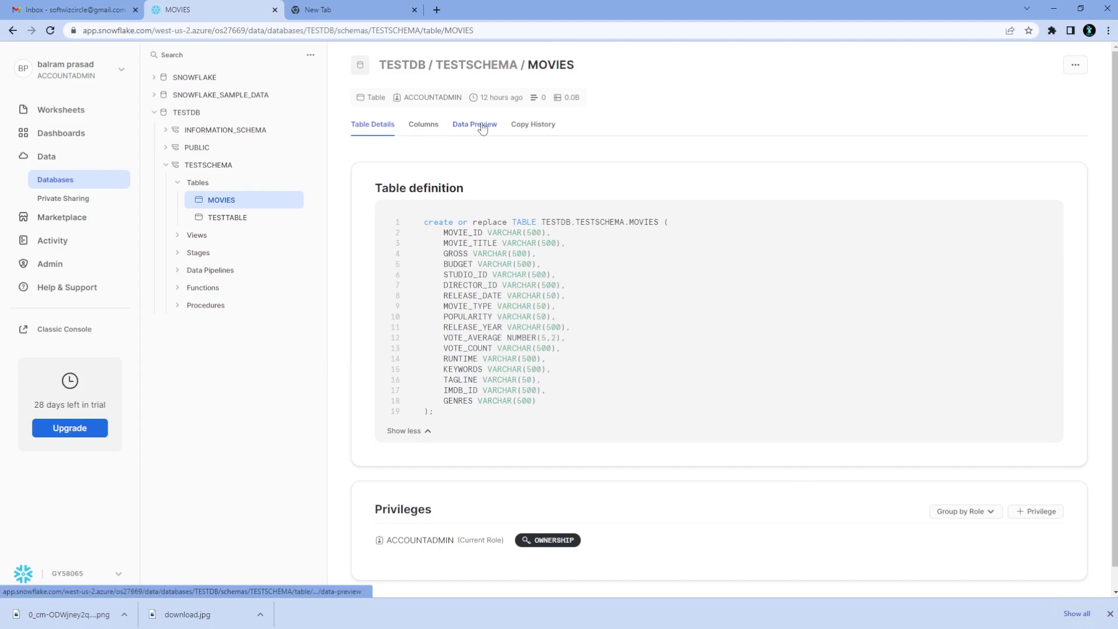
{"action": "left_click", "coordinate": [481, 126]}
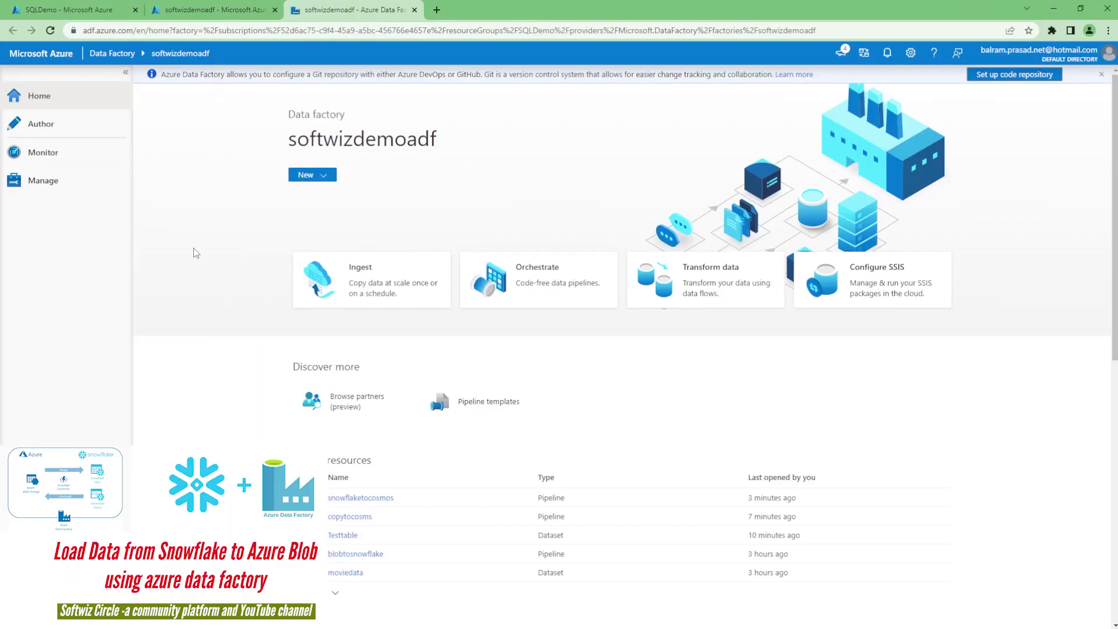
Step: Switch to the softwizdemoadf data factory and review the settings of the snowflakeconnection and blobstage linked services
{"action": "left_click", "coordinate": [47, 128]}
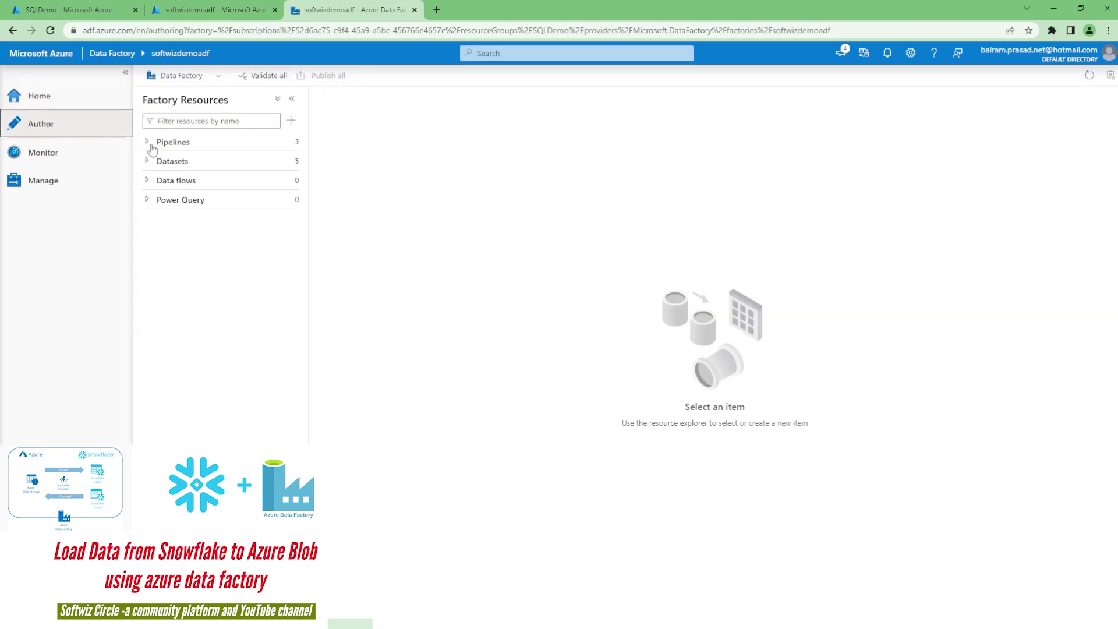
{"action": "left_click", "coordinate": [41, 180]}
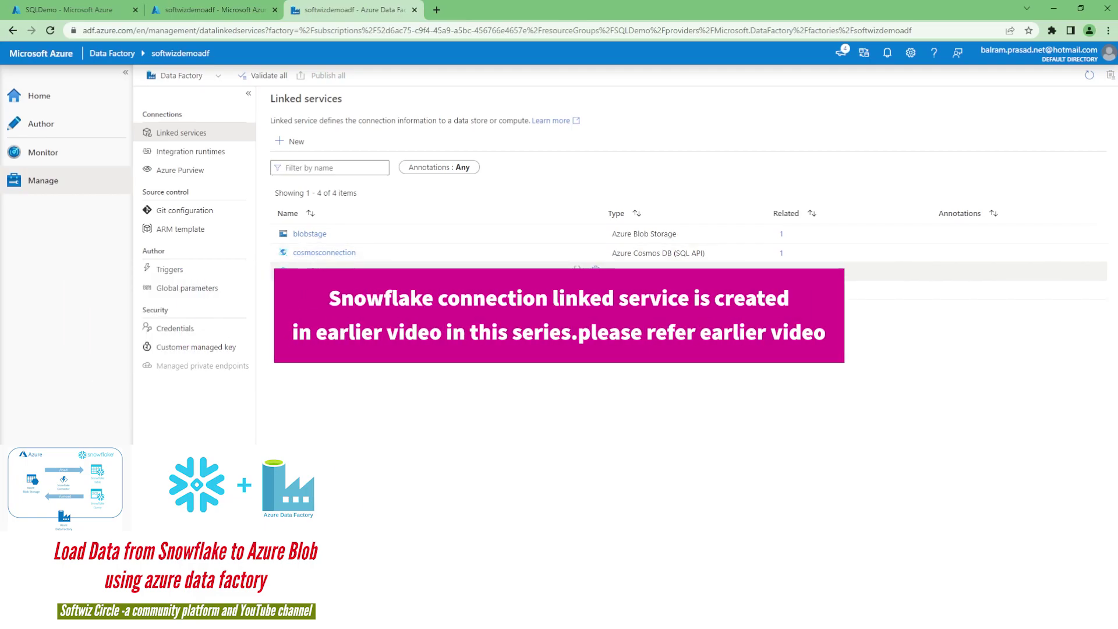
{"action": "left_click", "coordinate": [324, 271]}
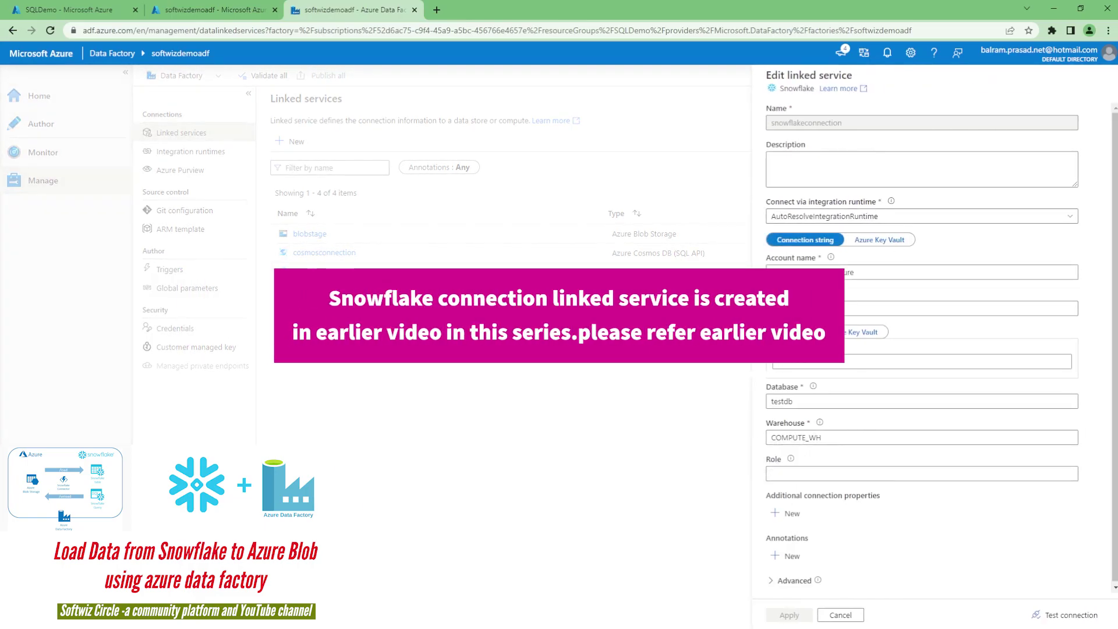
{"action": "left_click", "coordinate": [841, 615]}
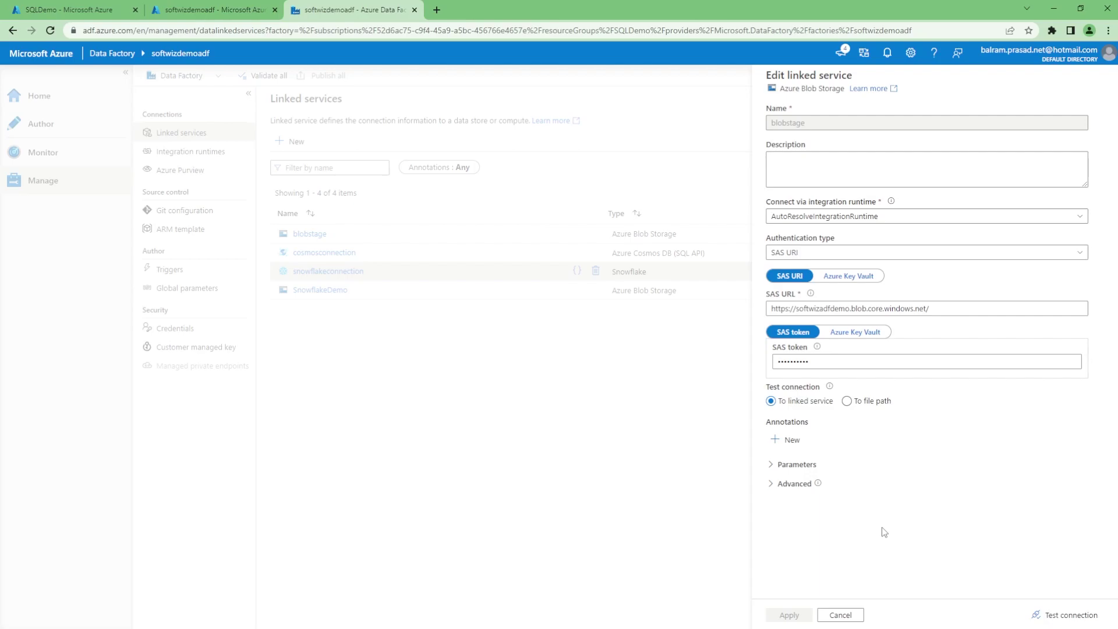
{"action": "left_click", "coordinate": [843, 614]}
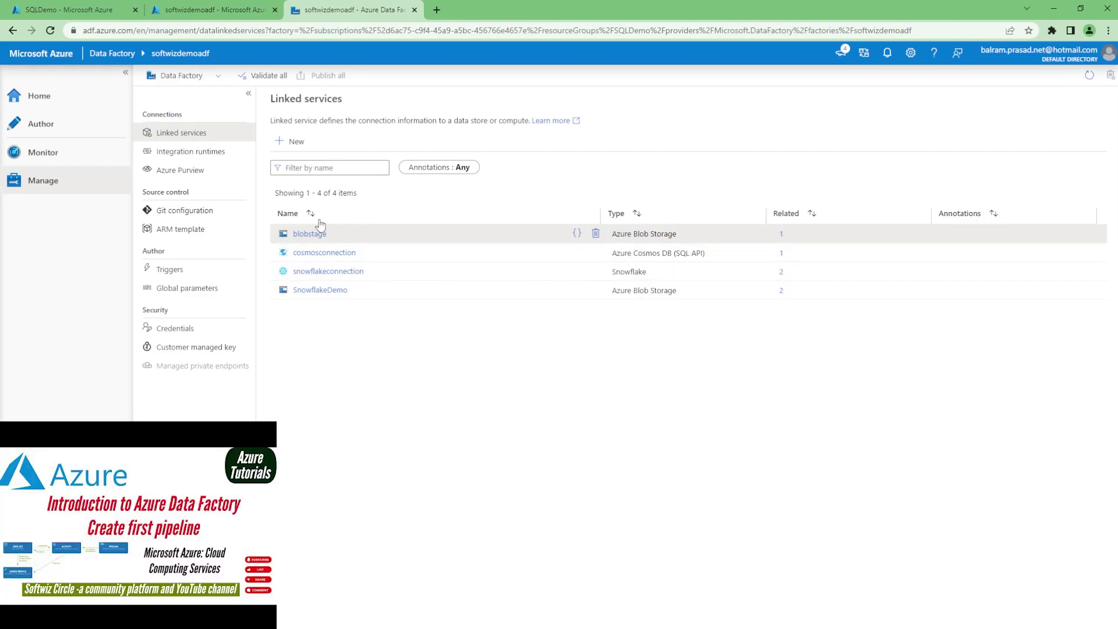
Step: Start a new linked service of type Azure SQL Database
{"action": "left_click", "coordinate": [289, 141]}
{"action": "type", "text": "a"}
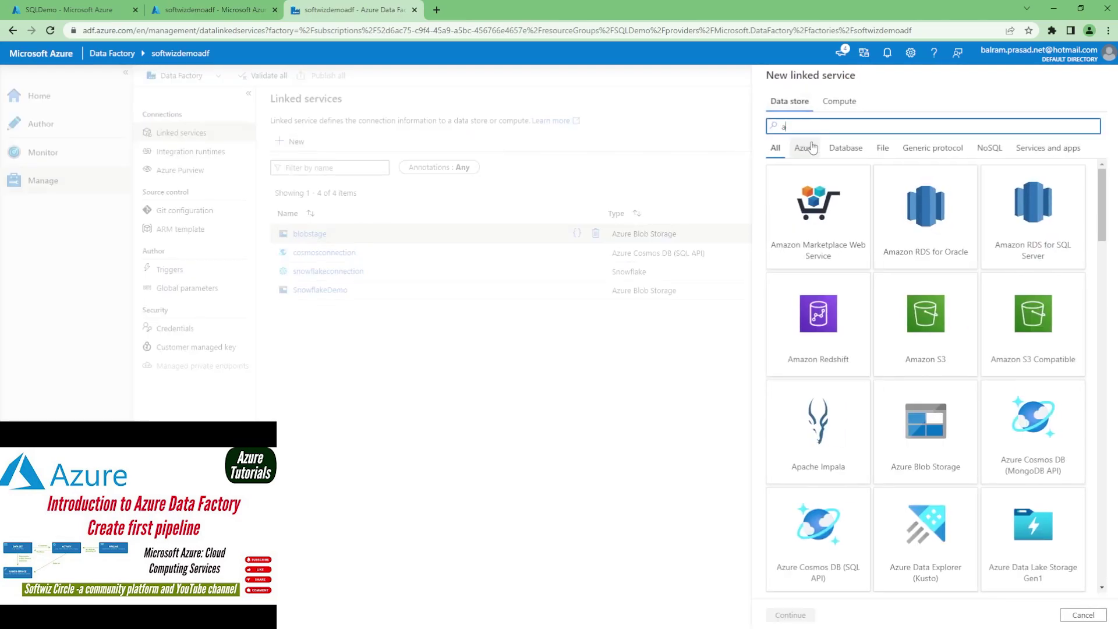
{"action": "type", "text": "zure sql"}
{"action": "left_click", "coordinate": [818, 215]}
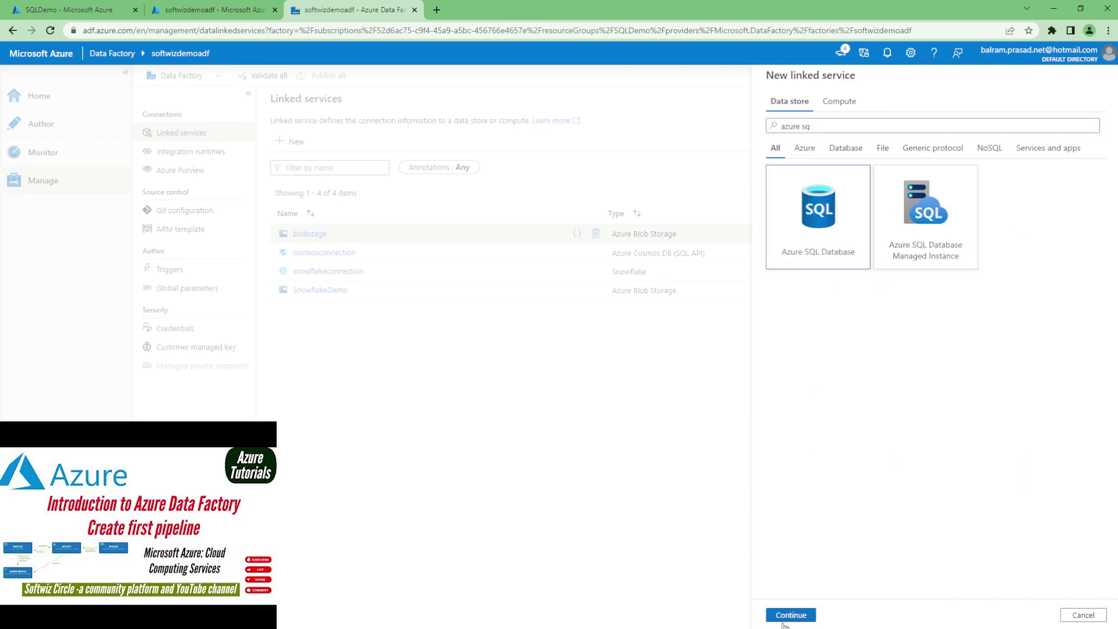
{"action": "left_click", "coordinate": [791, 615]}
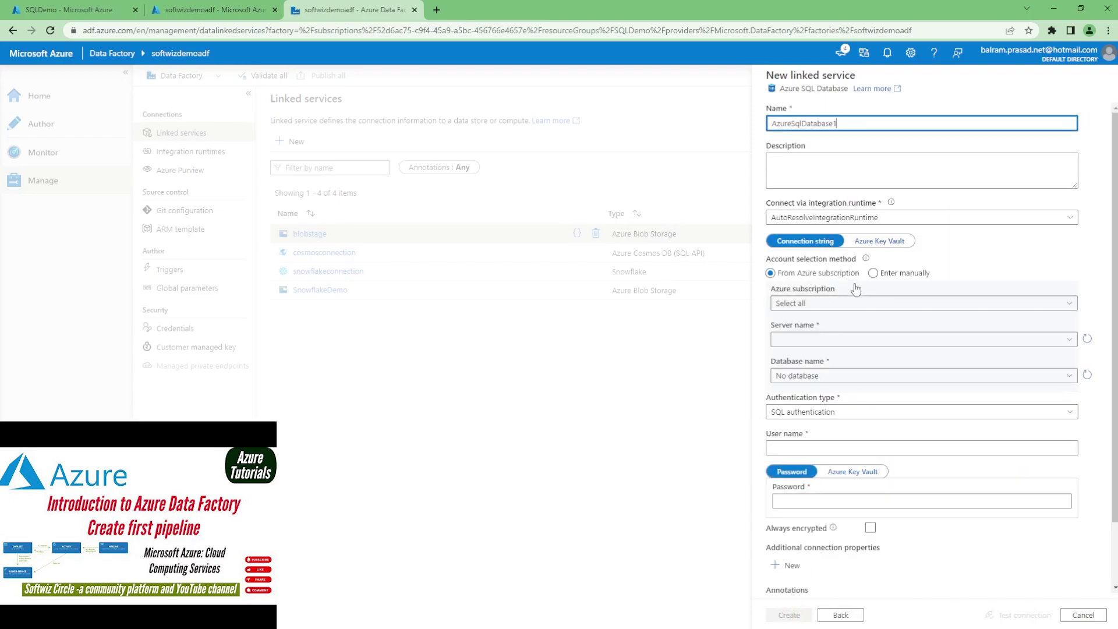
Step: Point the linked service to Visual Studio Enterprise Subscription, server softwizedemoserver and database softwizedemodb
{"action": "left_click", "coordinate": [854, 298]}
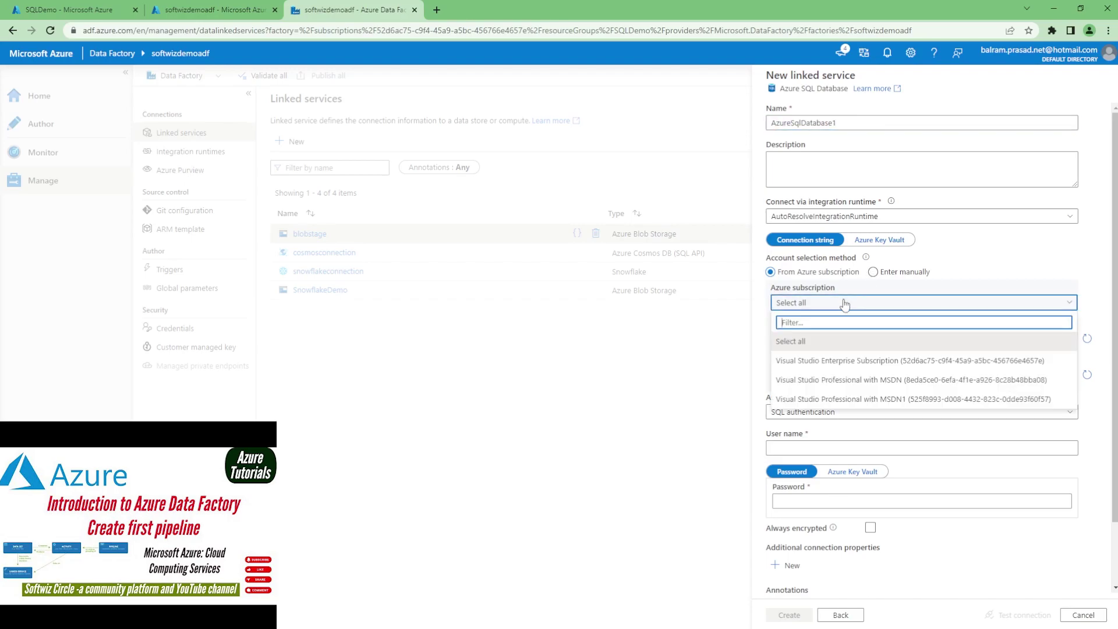
{"action": "left_click", "coordinate": [834, 357]}
{"action": "left_click", "coordinate": [873, 272]}
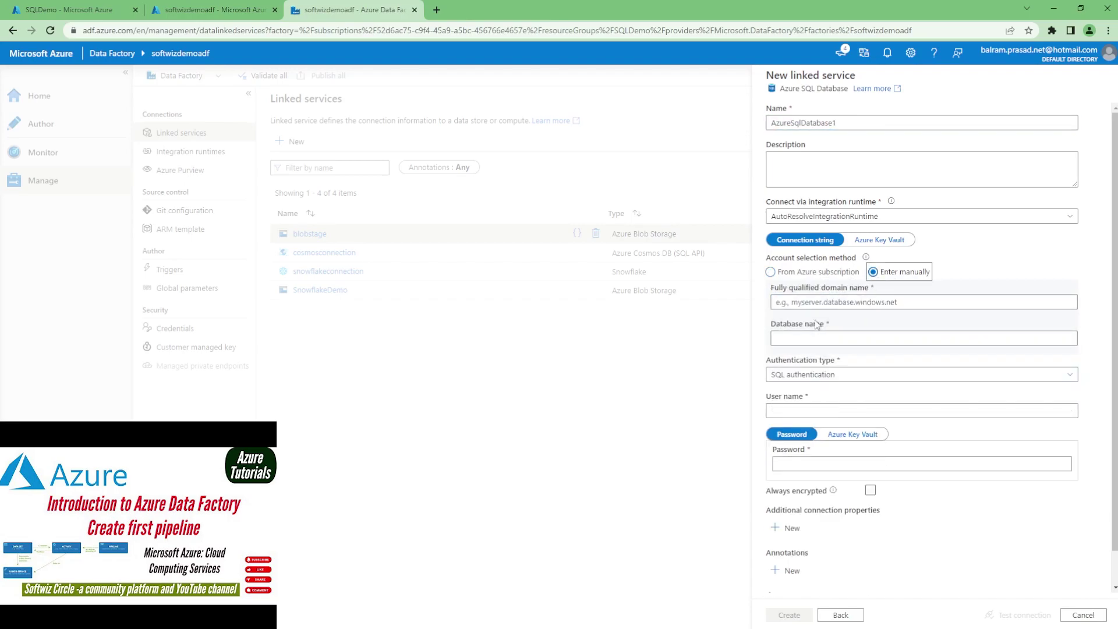
{"action": "left_click", "coordinate": [771, 272]}
{"action": "left_click", "coordinate": [857, 338]}
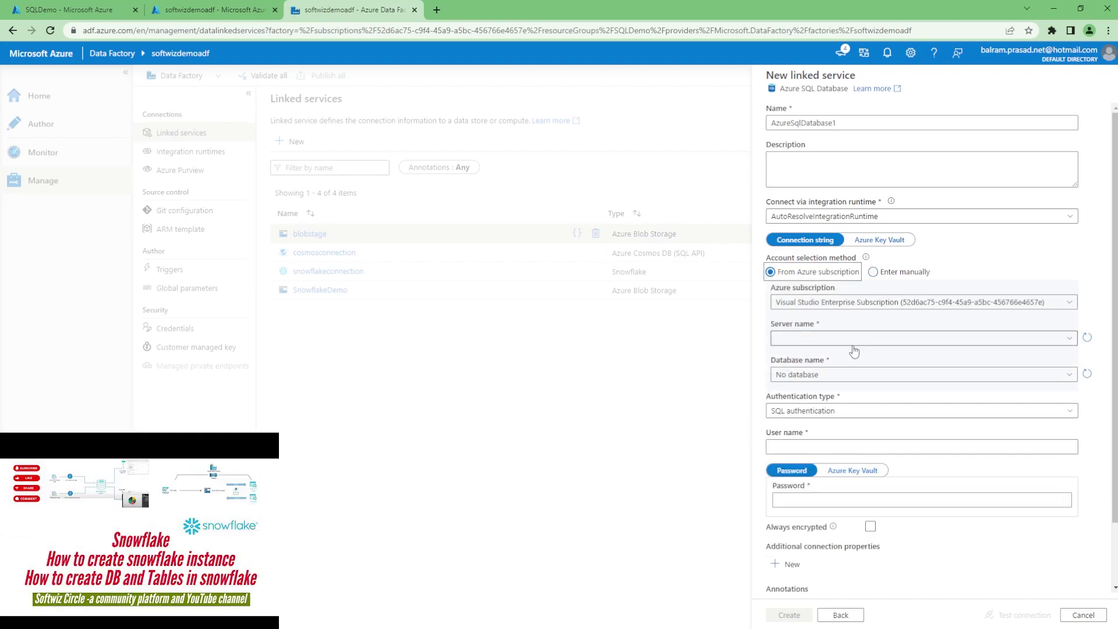
{"action": "left_click", "coordinate": [849, 358]}
{"action": "left_click", "coordinate": [841, 375]}
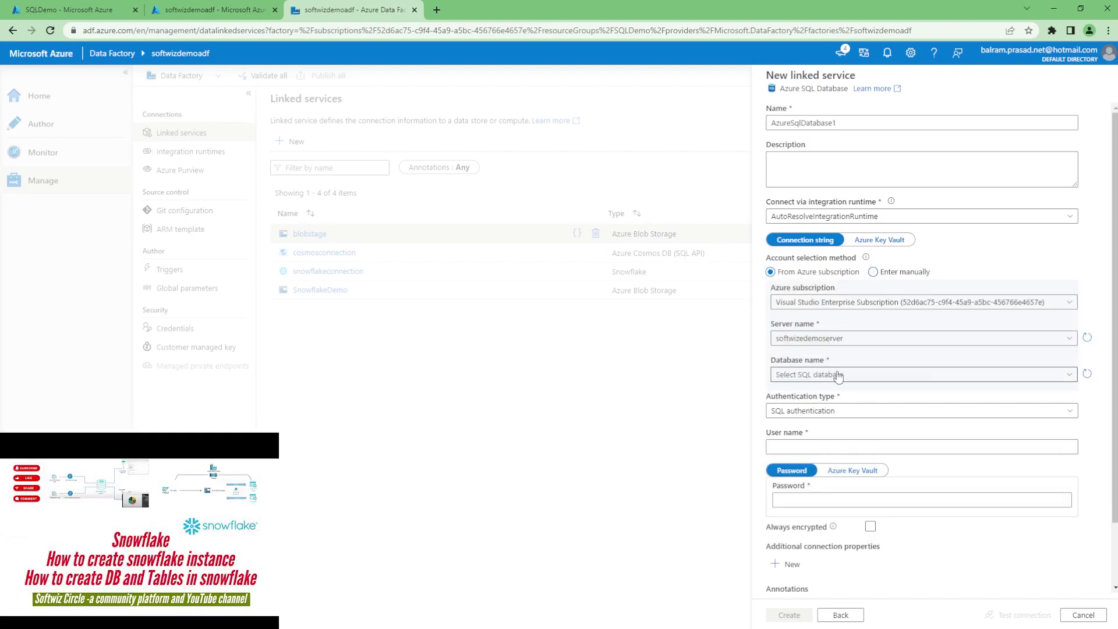
{"action": "left_click", "coordinate": [846, 411]}
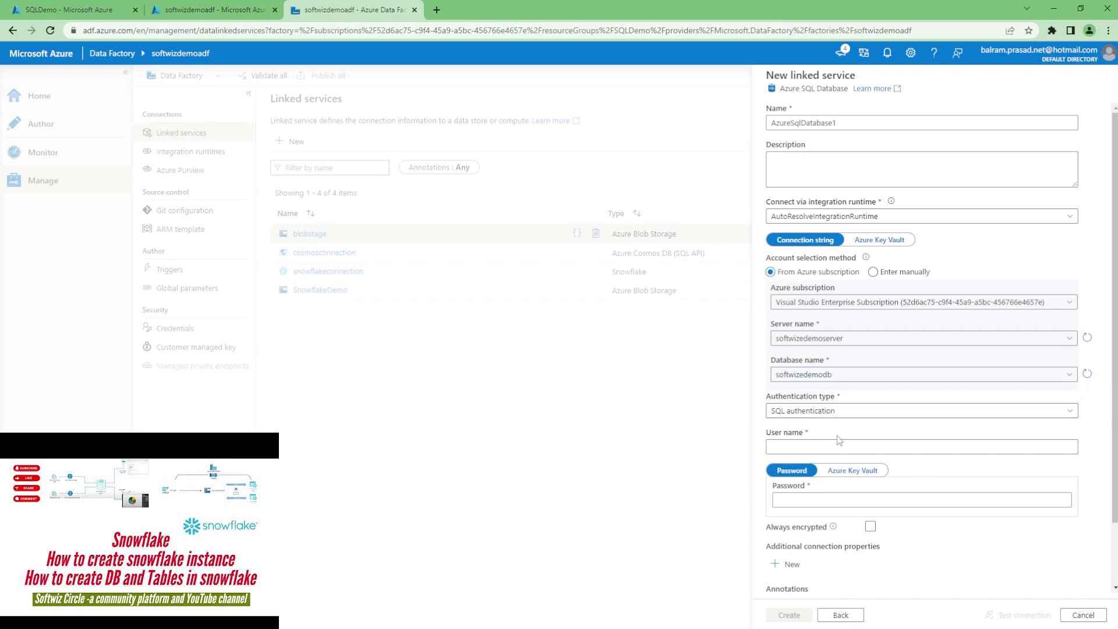
Step: Copy the admin login from softwizedemoserver's overview in the Azure portal into the linked service's user name and enter the account password
{"action": "left_click", "coordinate": [818, 449]}
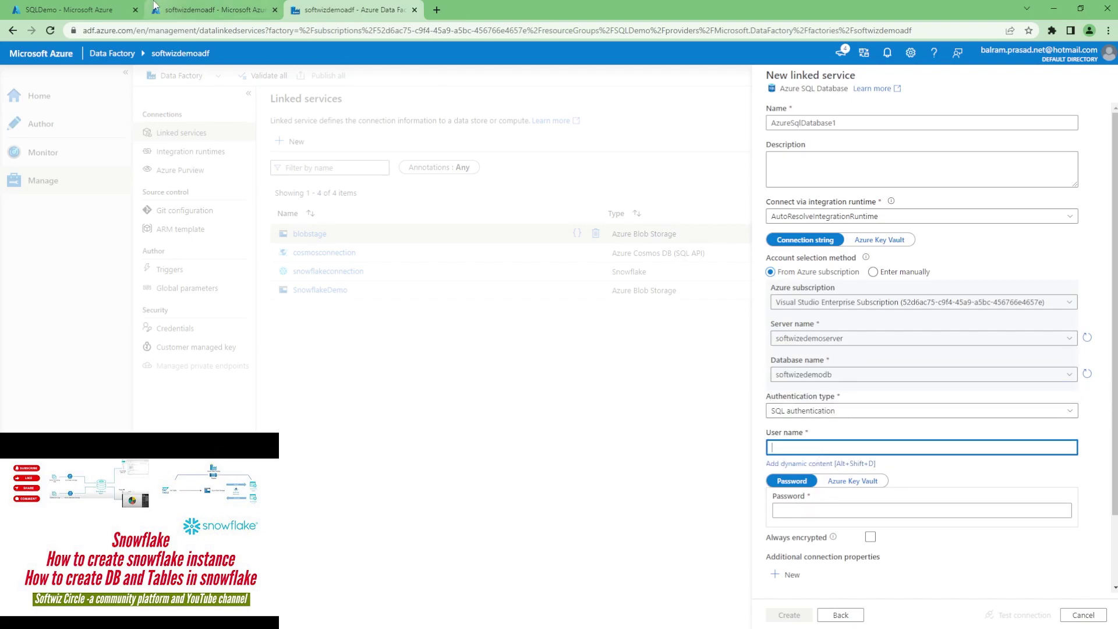
{"action": "left_click", "coordinate": [132, 5]}
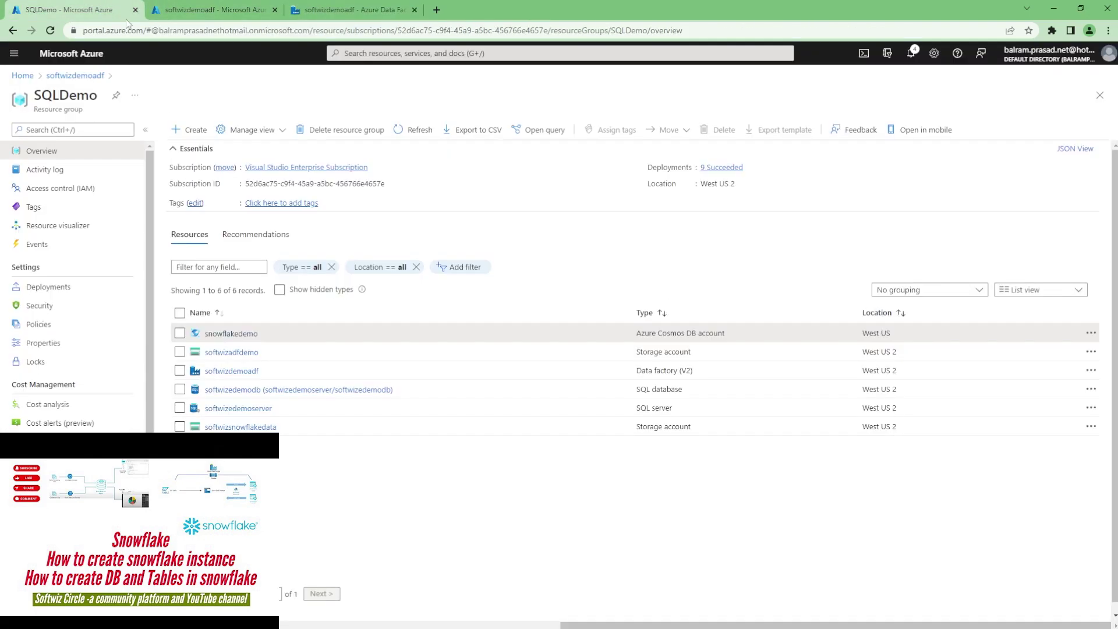
{"action": "left_click", "coordinate": [249, 413]}
{"action": "left_click", "coordinate": [799, 167]}
{"action": "left_click", "coordinate": [349, 10]}
{"action": "key", "text": "ctrl+v"}
{"action": "left_click", "coordinate": [818, 511]}
{"action": "type", "text": "••••••"}
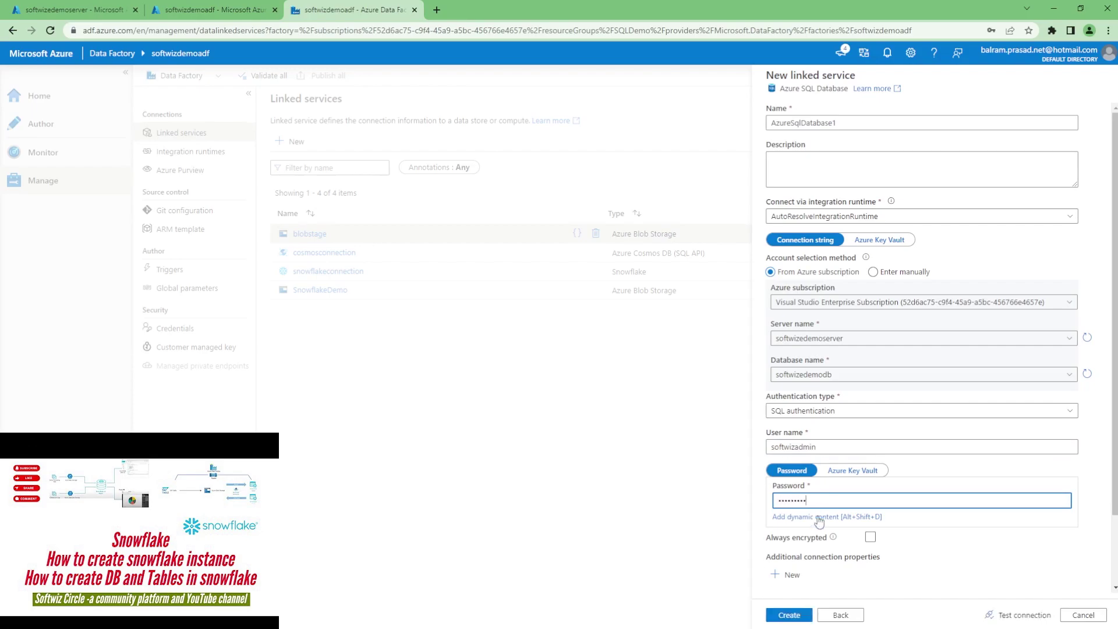
Step: Test the connection and create the Azure SQL linked service, dismissing the browser's offer to save the password
{"action": "left_click", "coordinate": [1022, 612]}
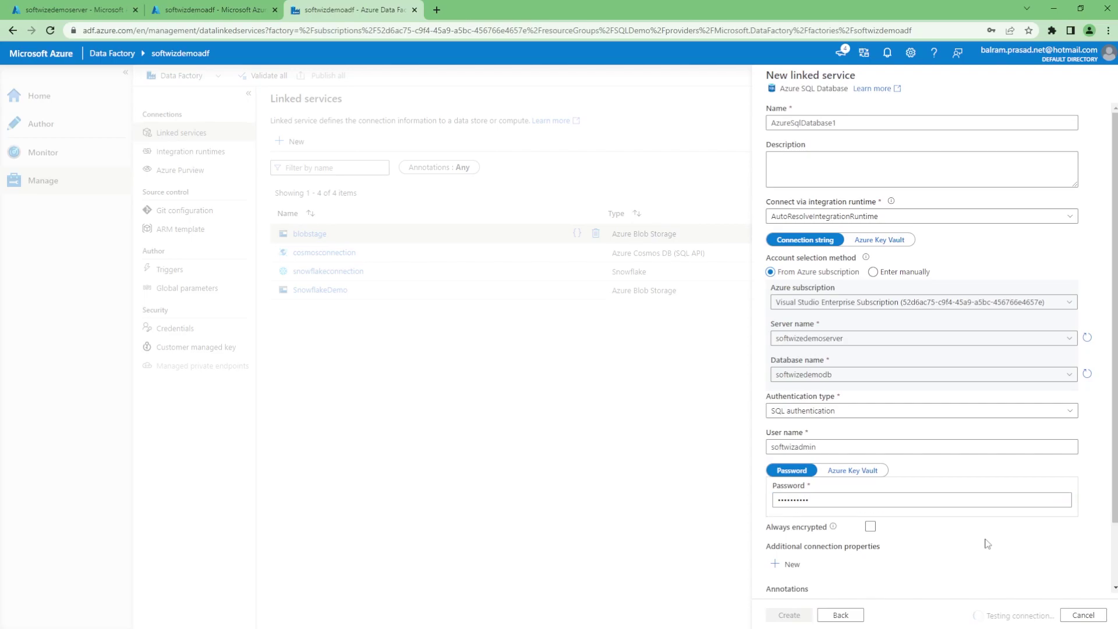
{"action": "scroll", "coordinate": [980, 542], "scroll_direction": "down", "scroll_amount": 2}
{"action": "left_click", "coordinate": [791, 613]}
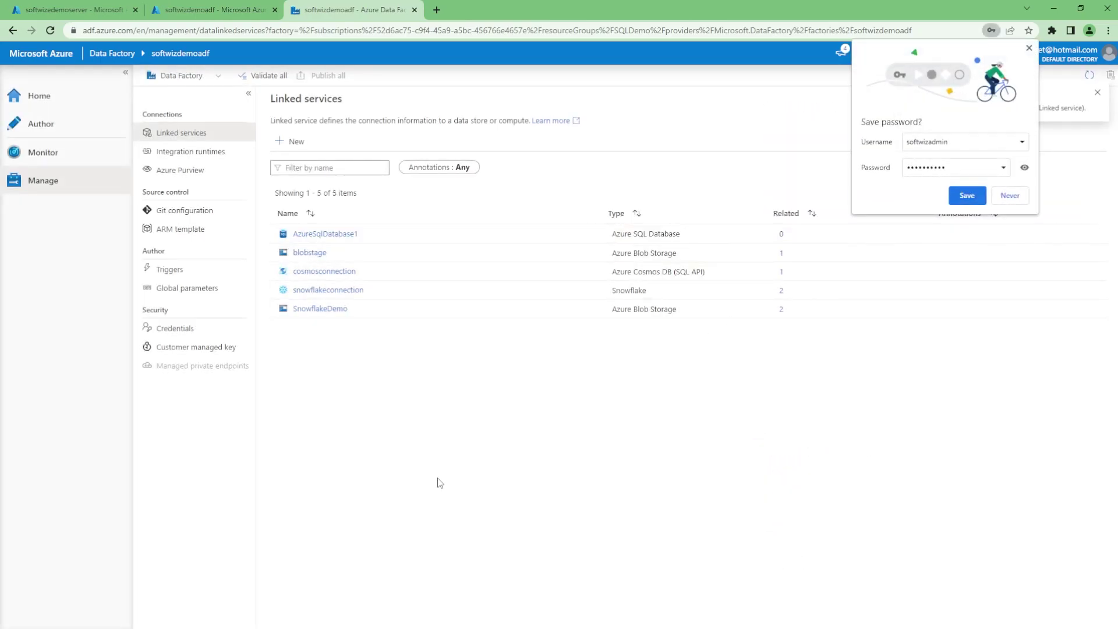
{"action": "left_click", "coordinate": [1029, 49]}
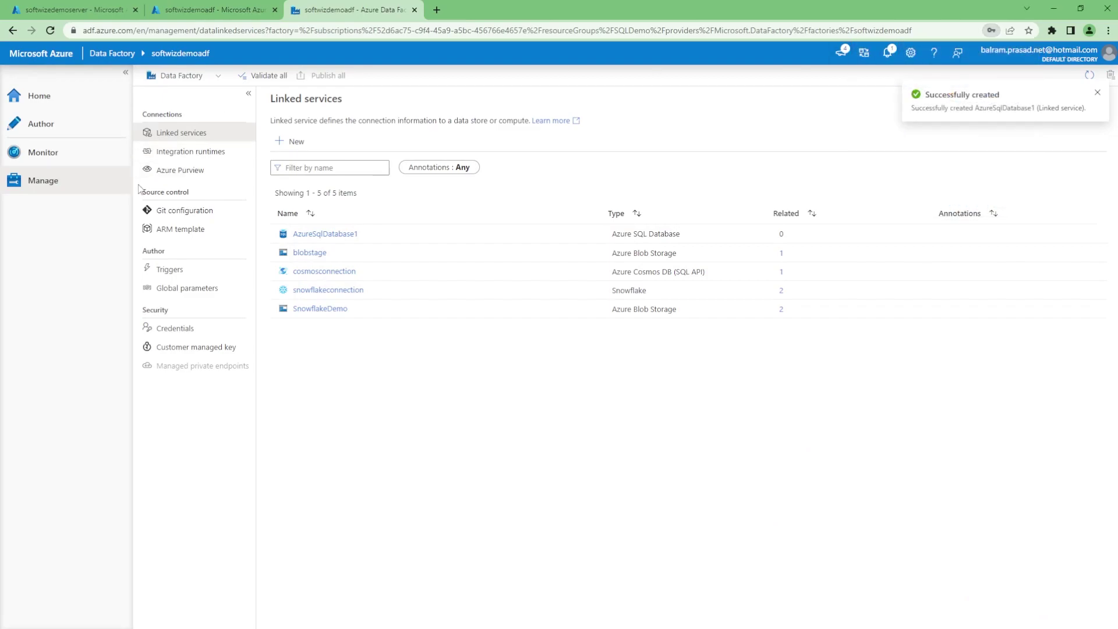
Step: Create a new pipeline in the data factory and name it azuresqltosnowflake
{"action": "left_click", "coordinate": [51, 125]}
{"action": "left_click", "coordinate": [238, 144]}
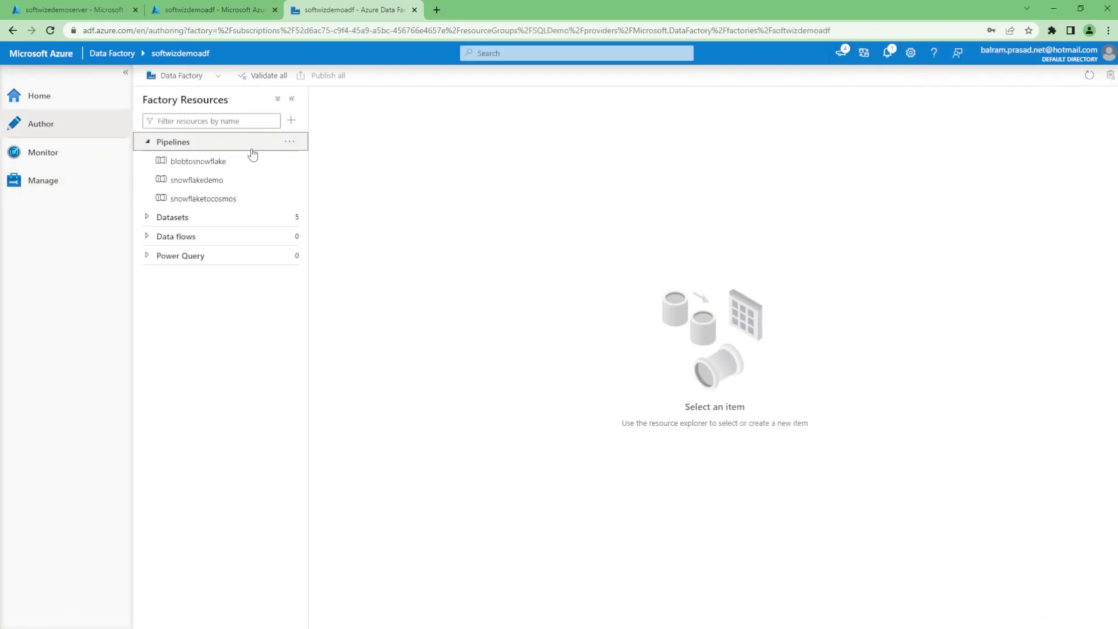
{"action": "left_click", "coordinate": [291, 141]}
{"action": "left_click", "coordinate": [320, 168]}
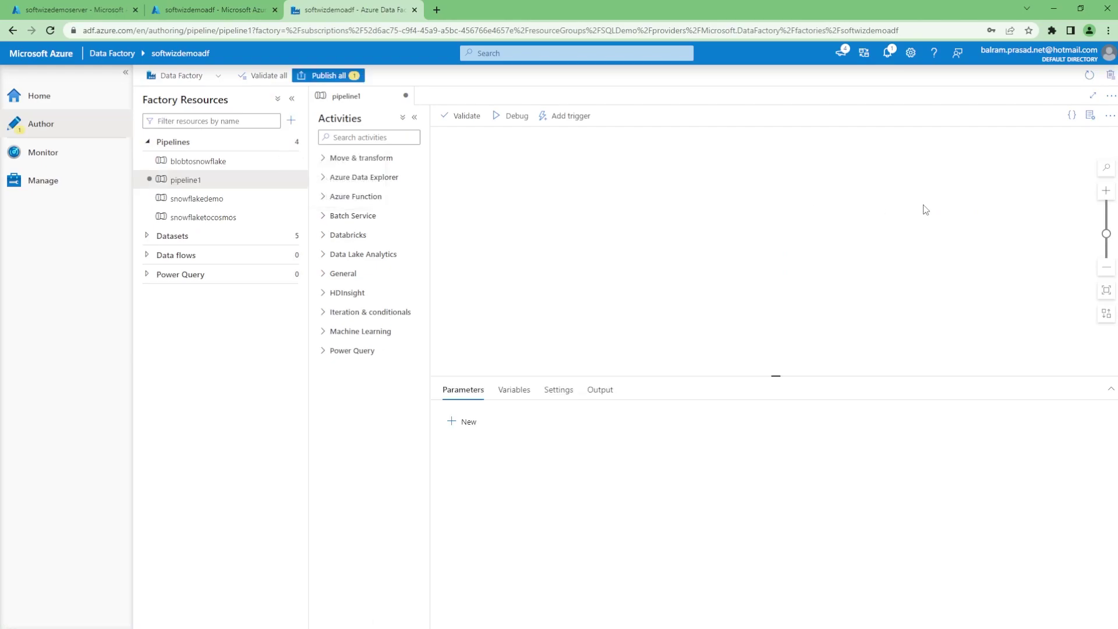
{"action": "double_click", "coordinate": [993, 198]}
{"action": "type", "text": "azuresqltosnowflake"}
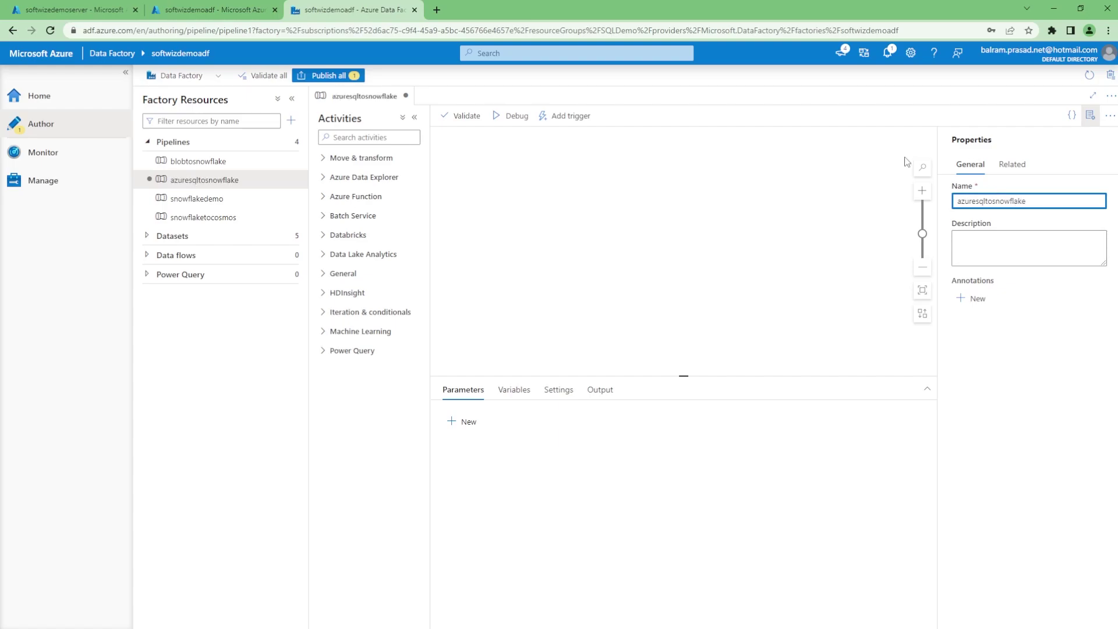
{"action": "left_click", "coordinate": [738, 186]}
Step: Add a Copy data activity to the pipeline and name it "Copy data from azure sql to snowflake"
{"action": "left_click", "coordinate": [361, 156]}
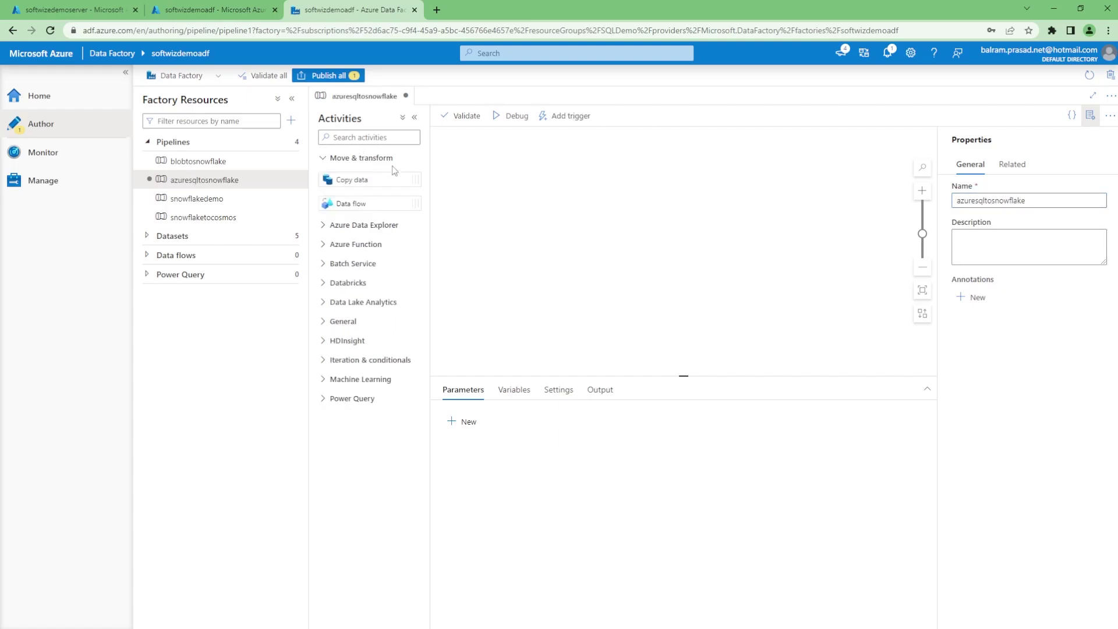
{"action": "left_click_drag", "start_coordinate": [362, 179], "coordinate": [669, 206]}
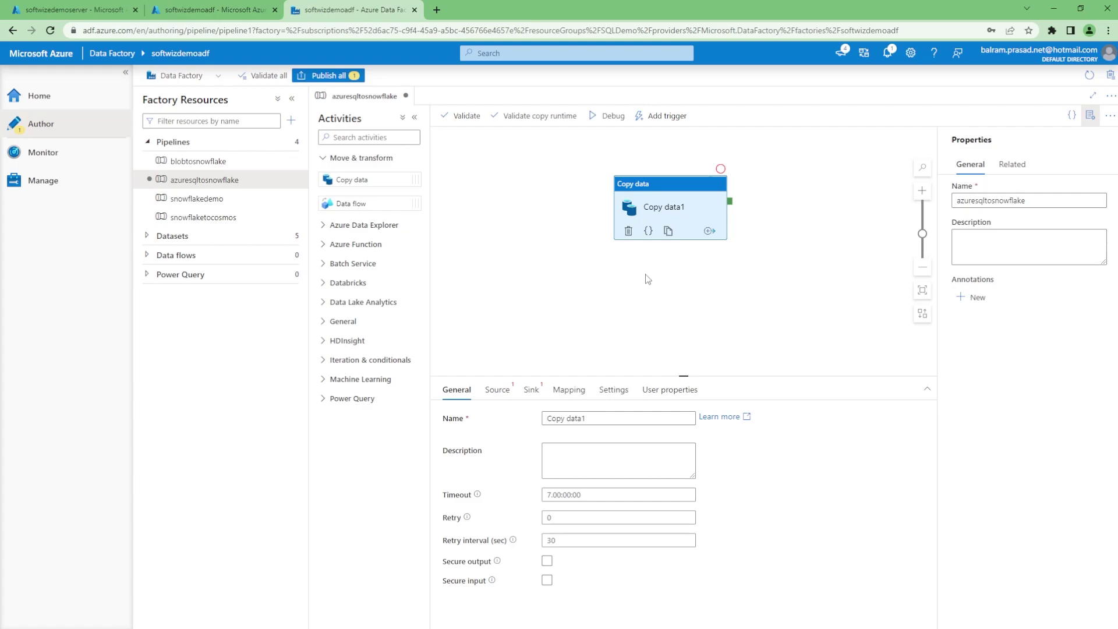
{"action": "double_click", "coordinate": [578, 418]}
{"action": "type", "text": "da"}
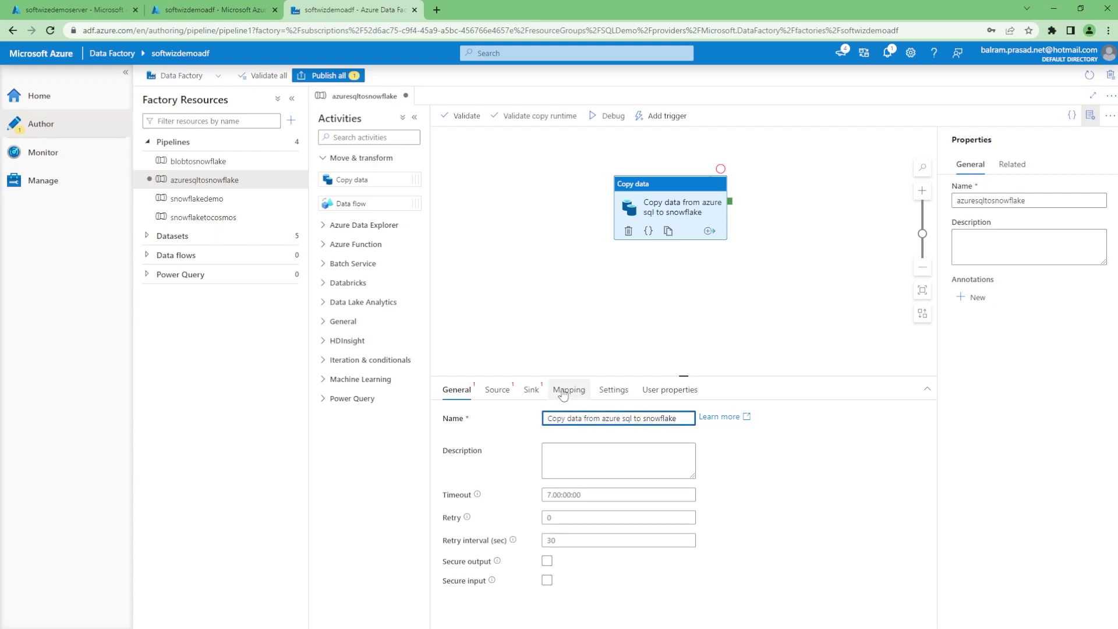
{"action": "left_click", "coordinate": [497, 389]}
{"action": "left_click", "coordinate": [460, 395]}
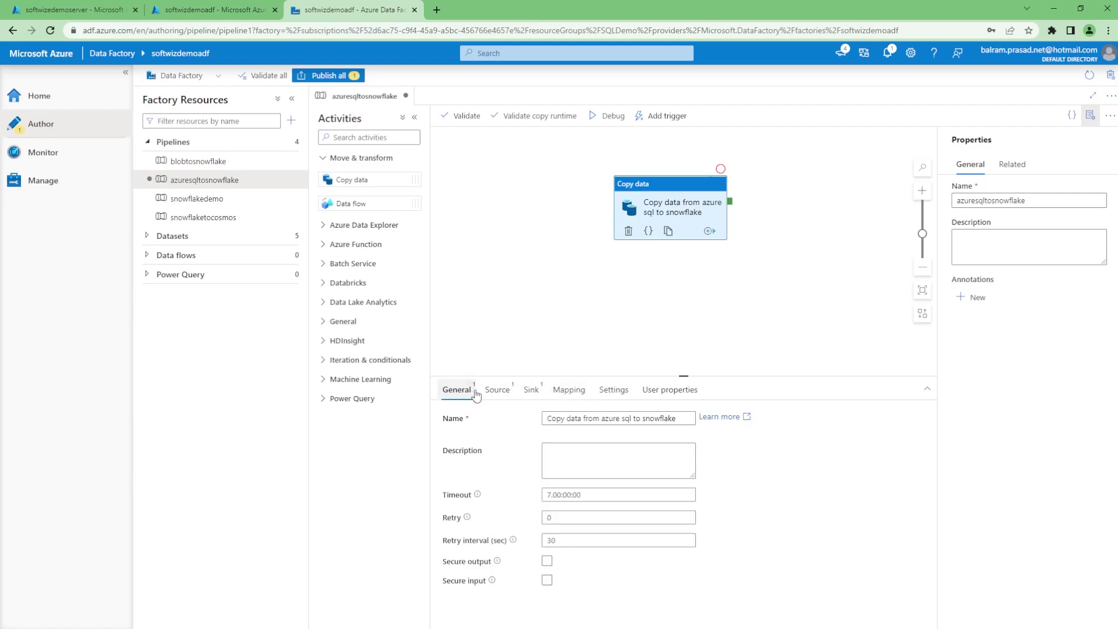
{"action": "left_click", "coordinate": [628, 419]}
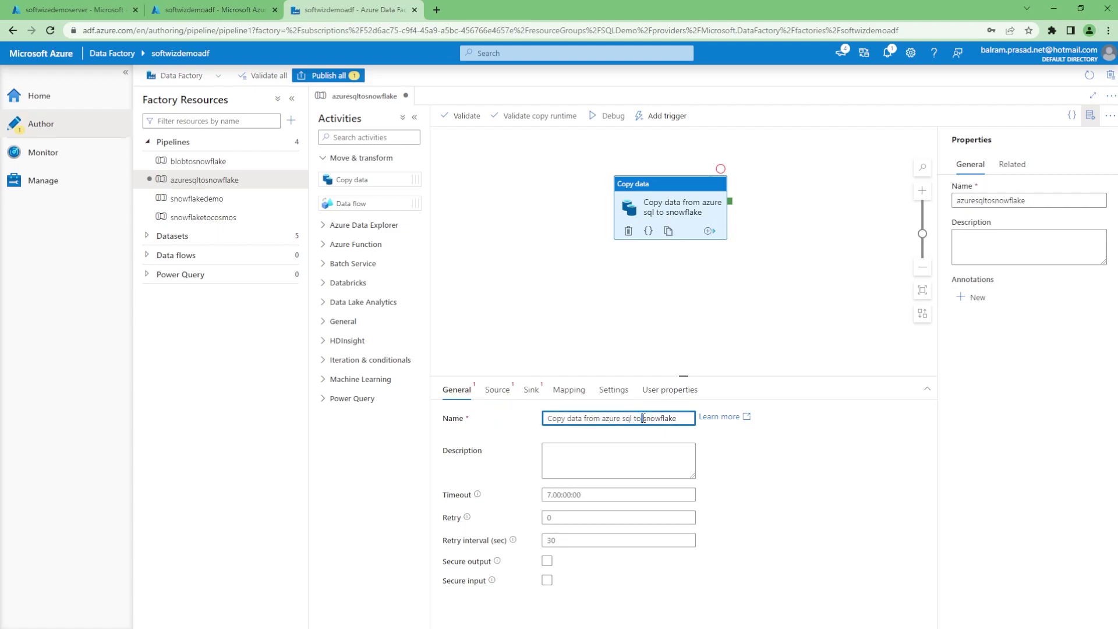
Step: Start a new source dataset for the copy activity, choosing Azure SQL Database as its data store
{"action": "left_click", "coordinate": [509, 395]}
{"action": "left_click", "coordinate": [599, 430]}
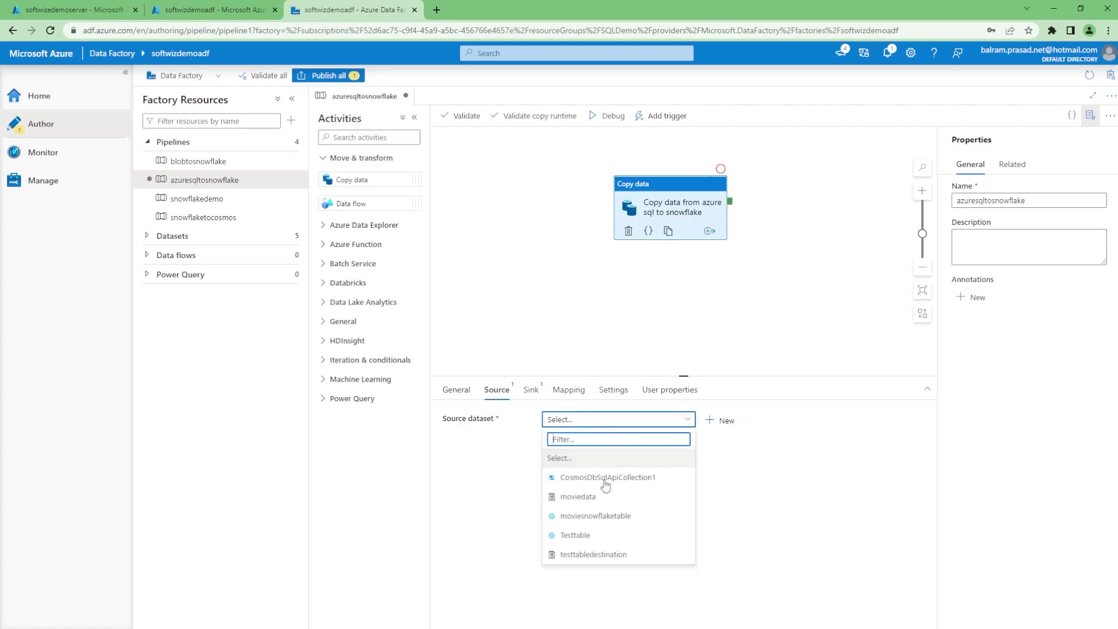
{"action": "left_click", "coordinate": [761, 529]}
{"action": "left_click", "coordinate": [721, 421]}
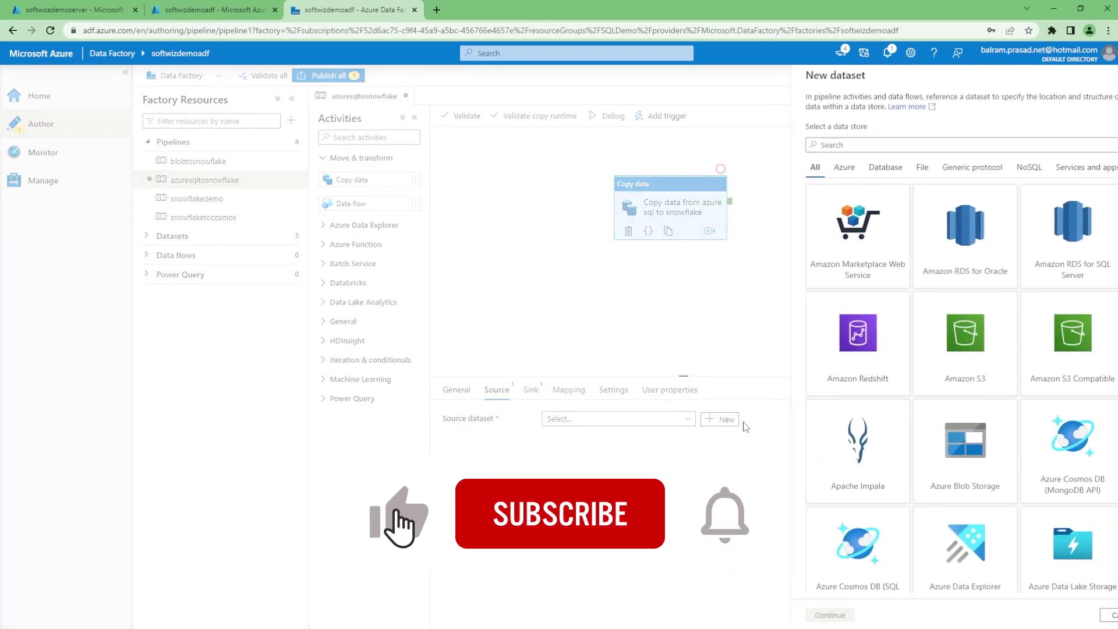
{"action": "left_click", "coordinate": [873, 148]}
{"action": "type", "text": "azure"}
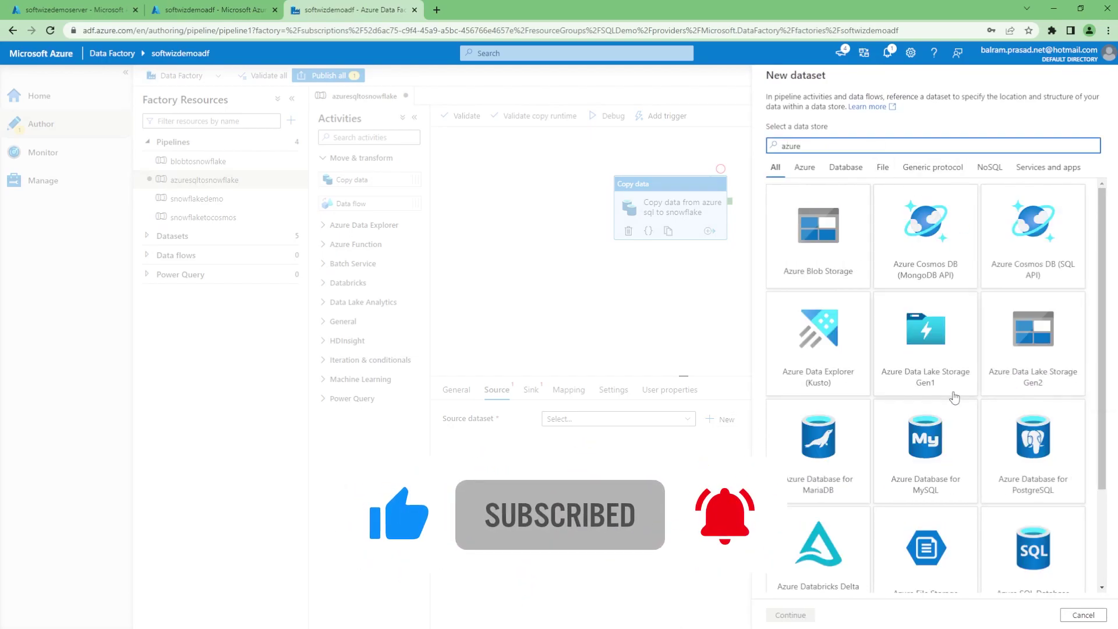
{"action": "left_click", "coordinate": [934, 417]}
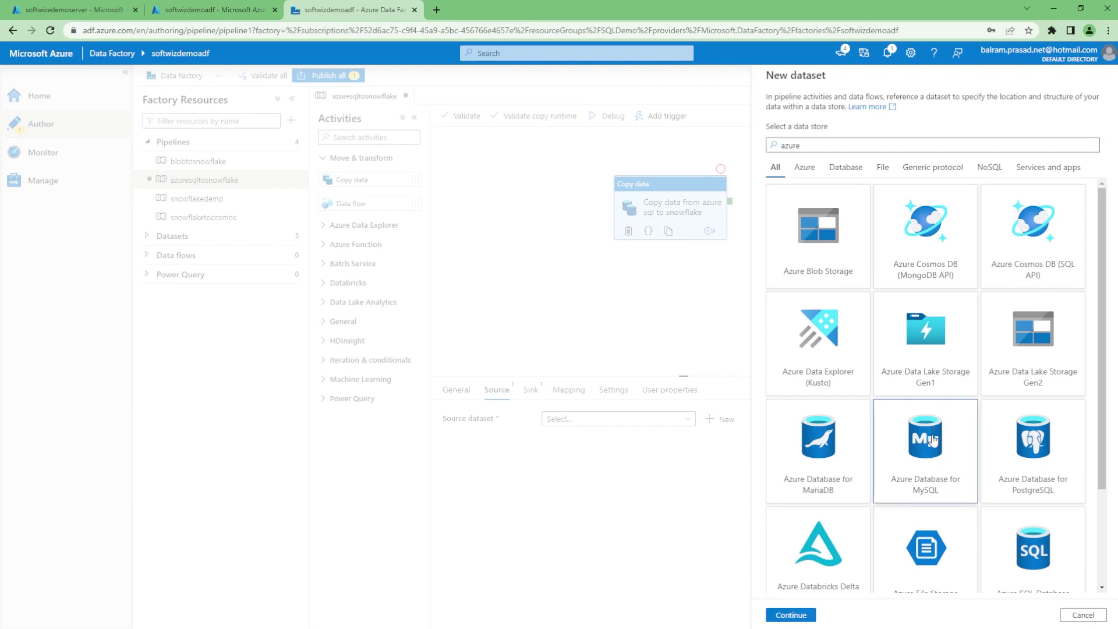
{"action": "left_click", "coordinate": [842, 144]}
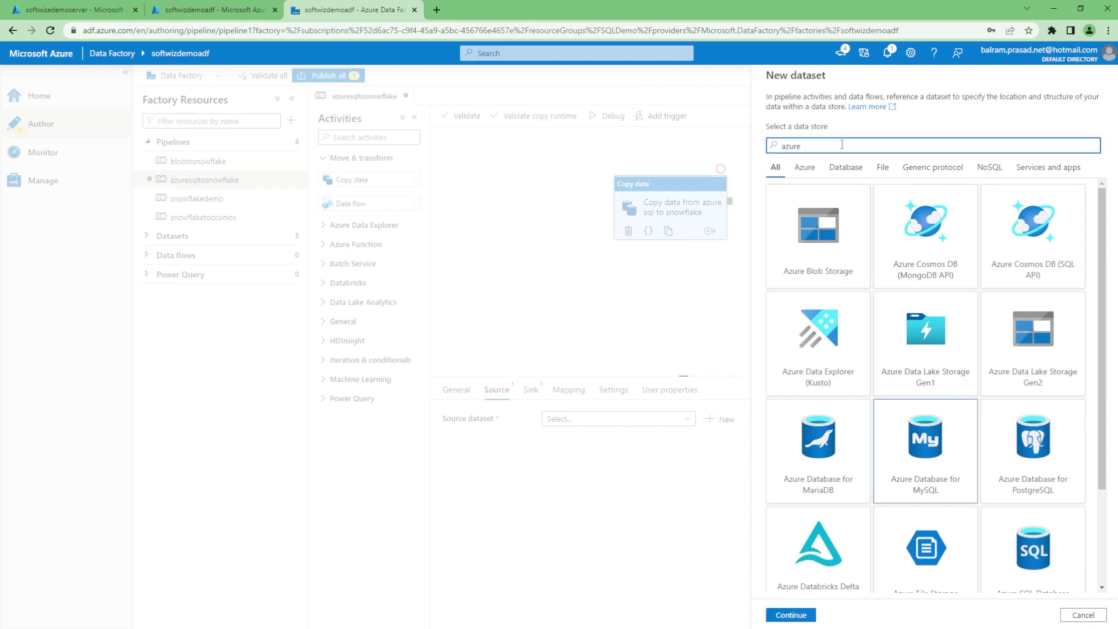
{"action": "type", "text": "s"}
{"action": "left_click", "coordinate": [819, 245]}
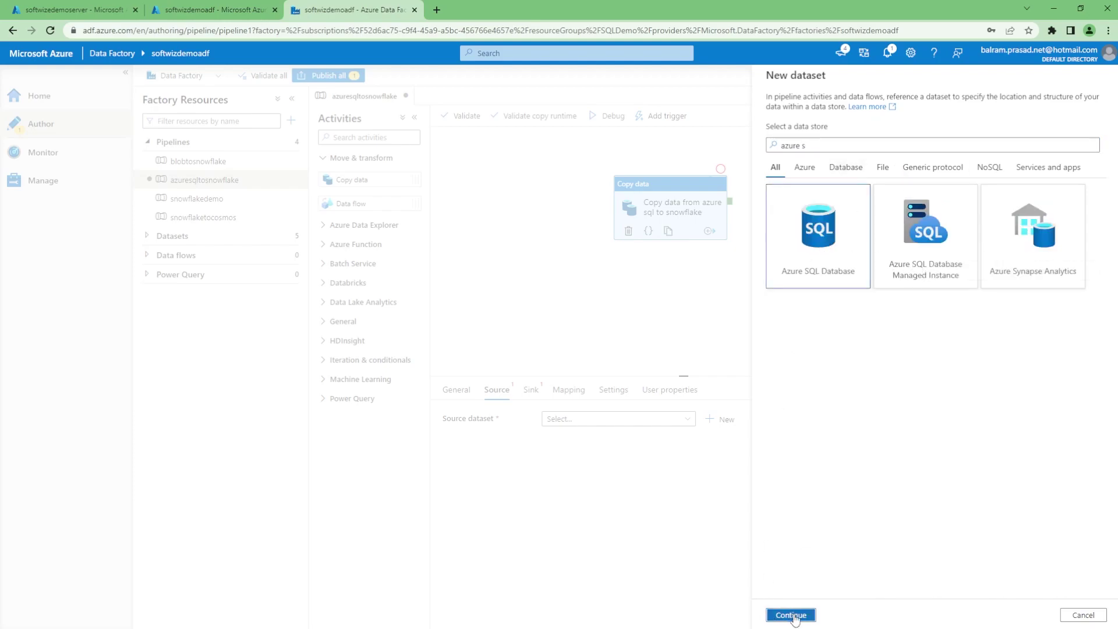
{"action": "left_click", "coordinate": [792, 615]}
Step: Name the dataset movietable, link it to AzureSqlDatabase1, choose the dbo.Movies table, and create it
{"action": "left_click_drag", "start_coordinate": [826, 112], "coordinate": [759, 112]}
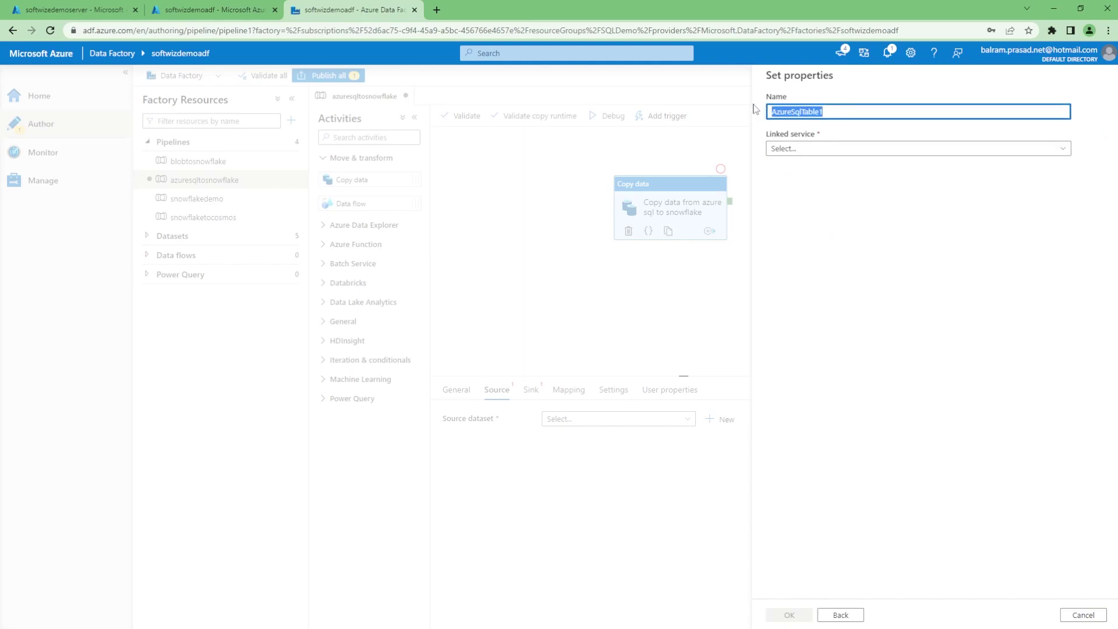
{"action": "type", "text": "mo"}
{"action": "type", "text": "vietable"}
{"action": "key", "text": "Tab"}
{"action": "left_click", "coordinate": [845, 148]}
{"action": "left_click", "coordinate": [815, 233]}
{"action": "left_click", "coordinate": [840, 190]}
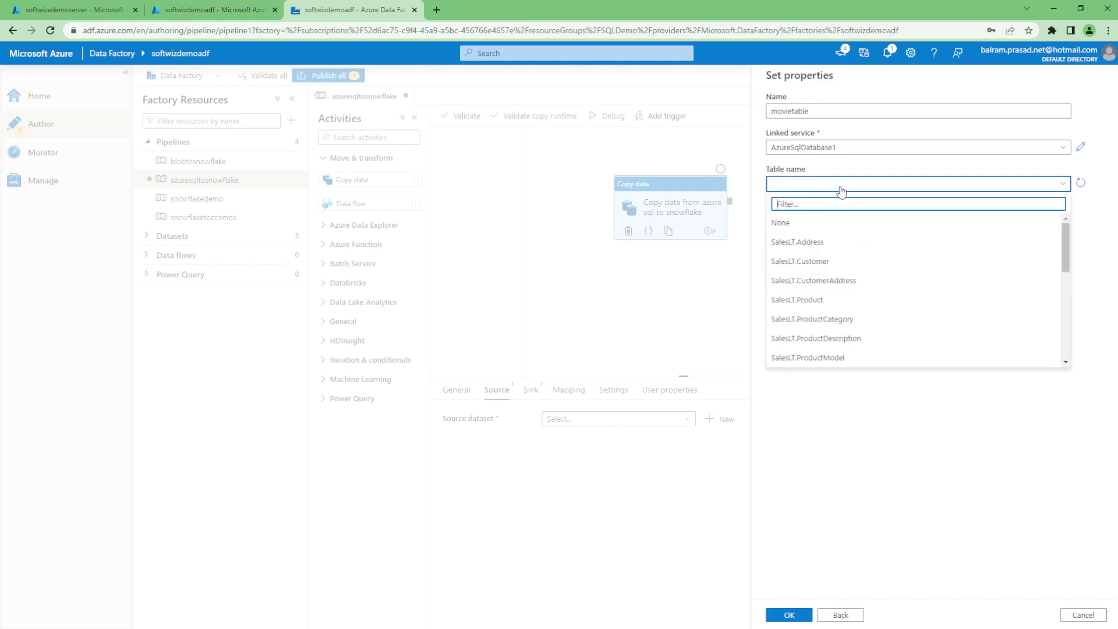
{"action": "scroll", "coordinate": [843, 342], "scroll_direction": "down", "scroll_amount": 5}
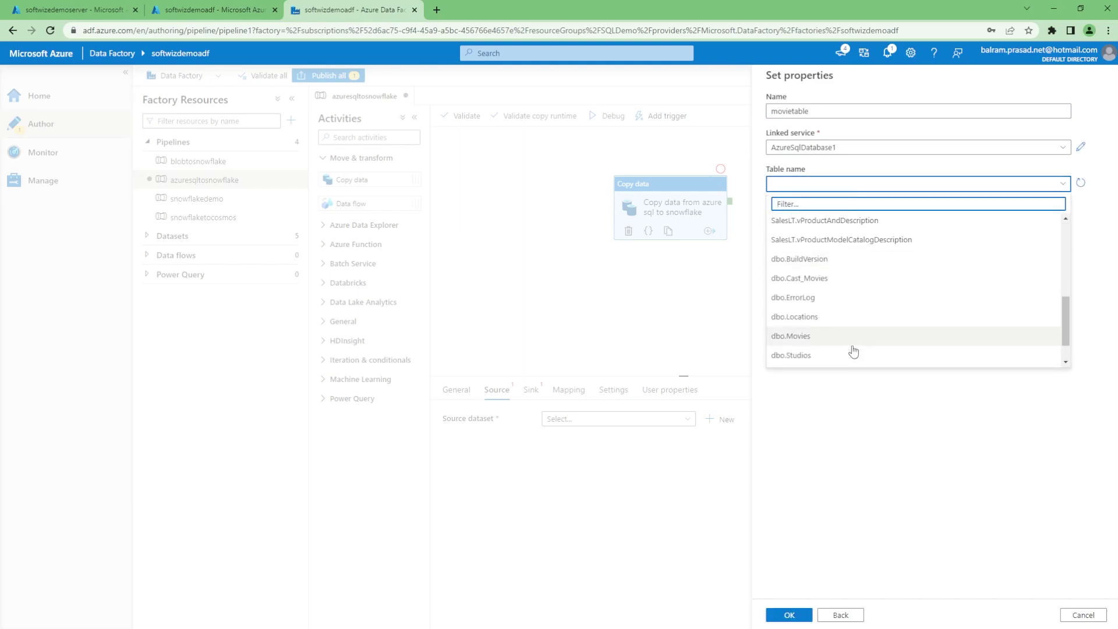
{"action": "left_click", "coordinate": [848, 336]}
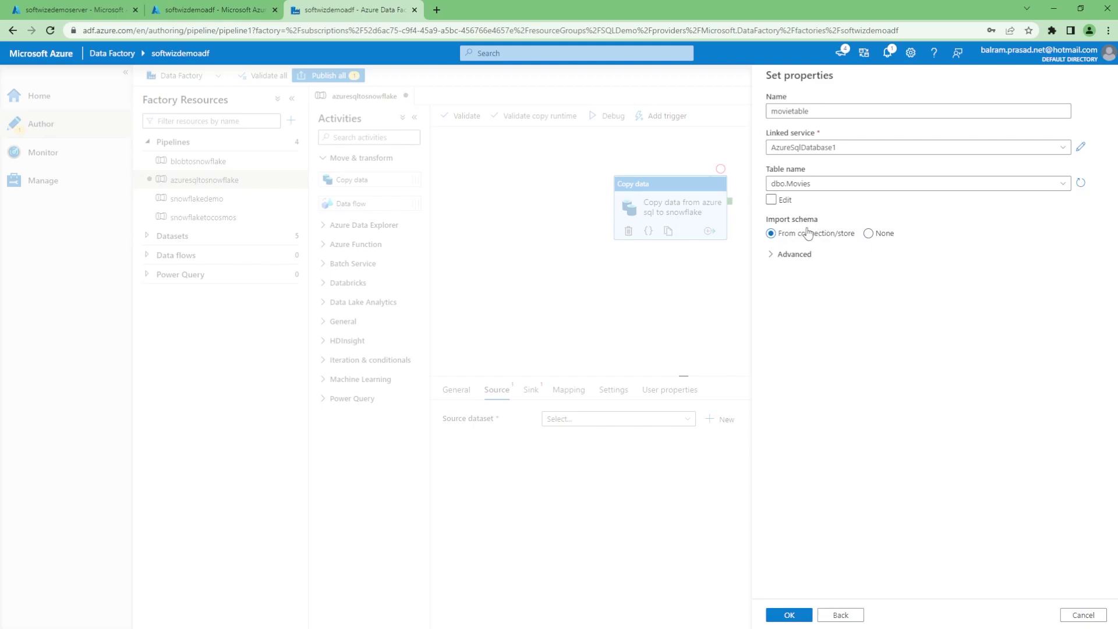
{"action": "left_click", "coordinate": [789, 614]}
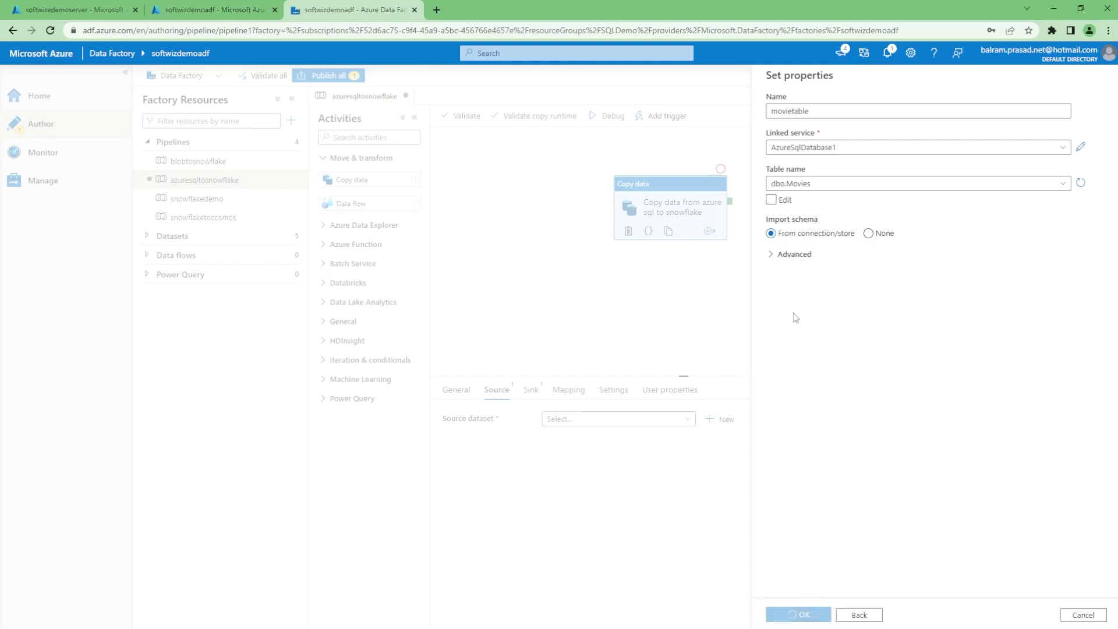
Step: Set the copy activity's sink dataset to moviesnowflaketable and check that dataset's connection settings
{"action": "left_click", "coordinate": [529, 391]}
{"action": "left_click", "coordinate": [635, 420]}
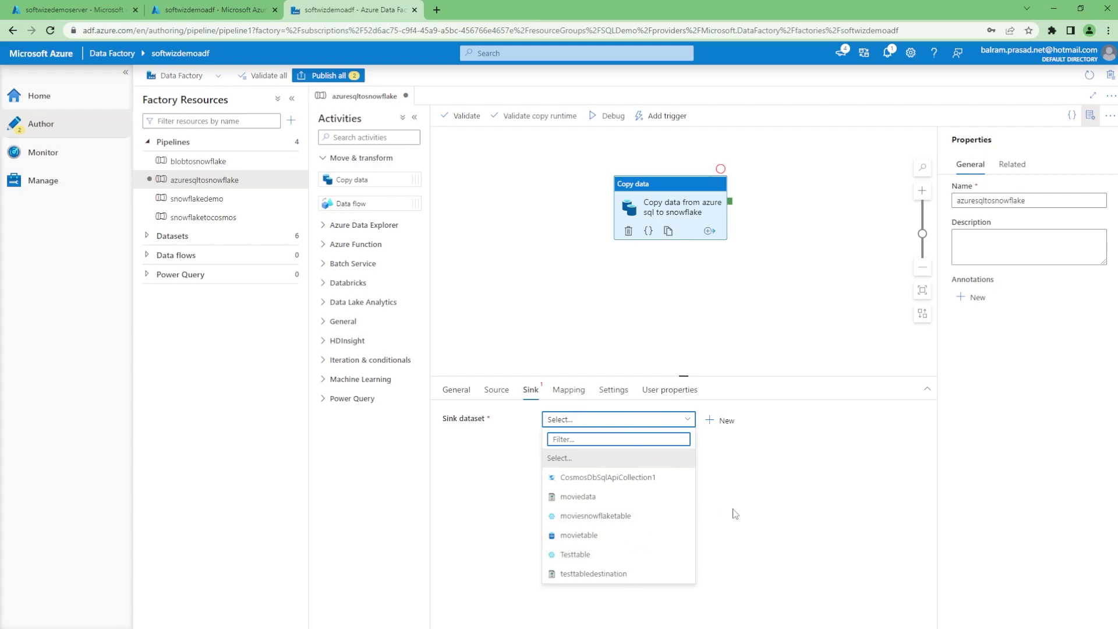
{"action": "left_click", "coordinate": [635, 516]}
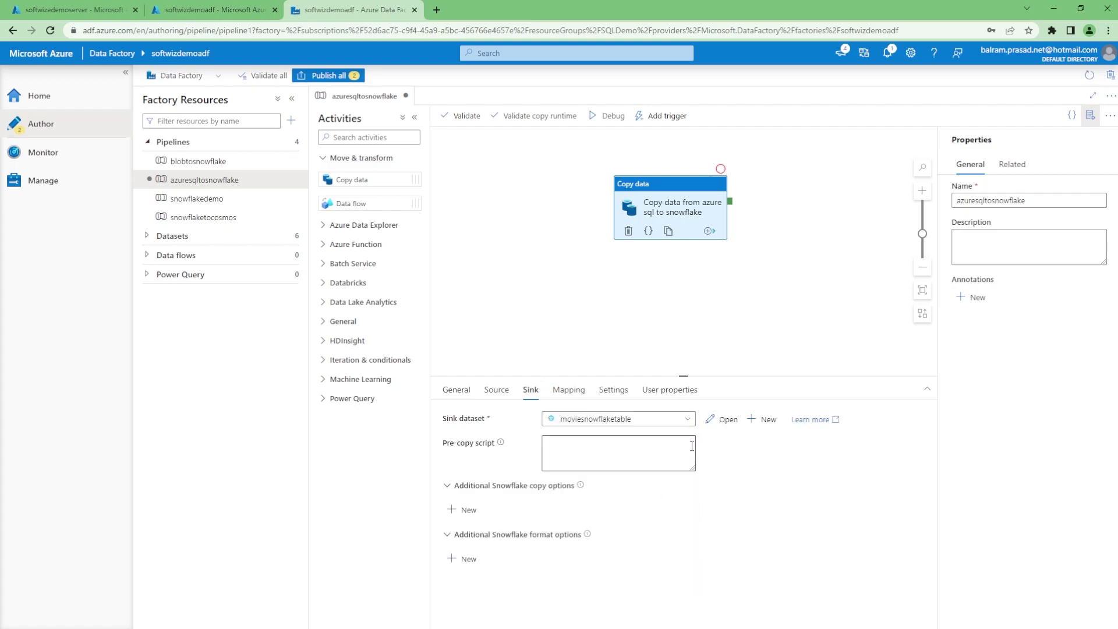
{"action": "left_click", "coordinate": [727, 420]}
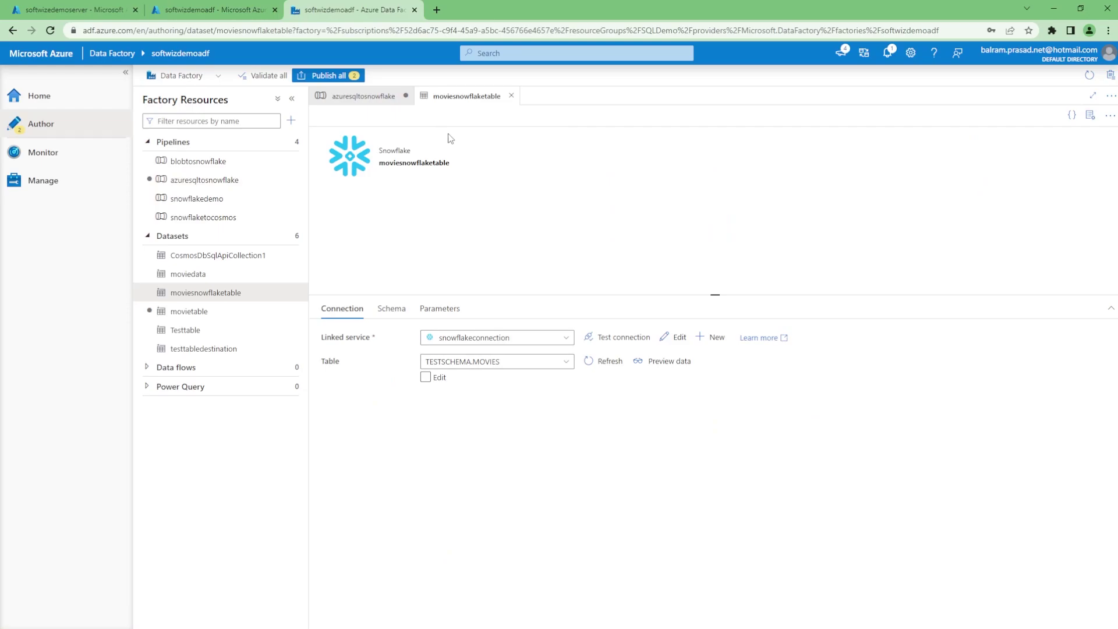
{"action": "left_click", "coordinate": [511, 98]}
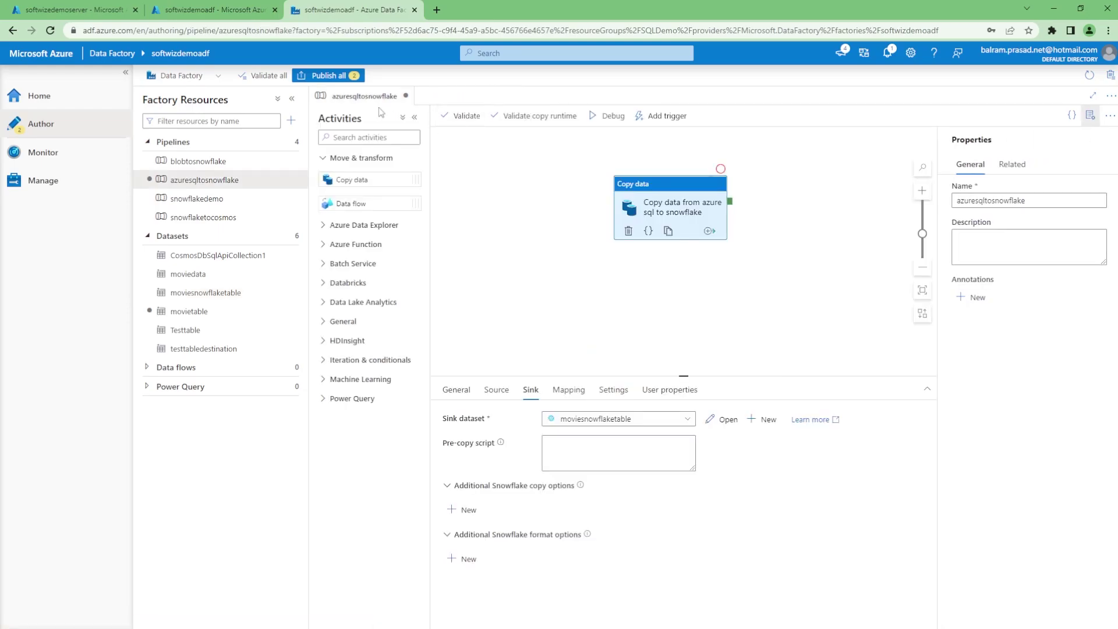
Step: Try to publish all pending changes, close the validation output, and review the copy activity's source settings
{"action": "left_click", "coordinate": [338, 78]}
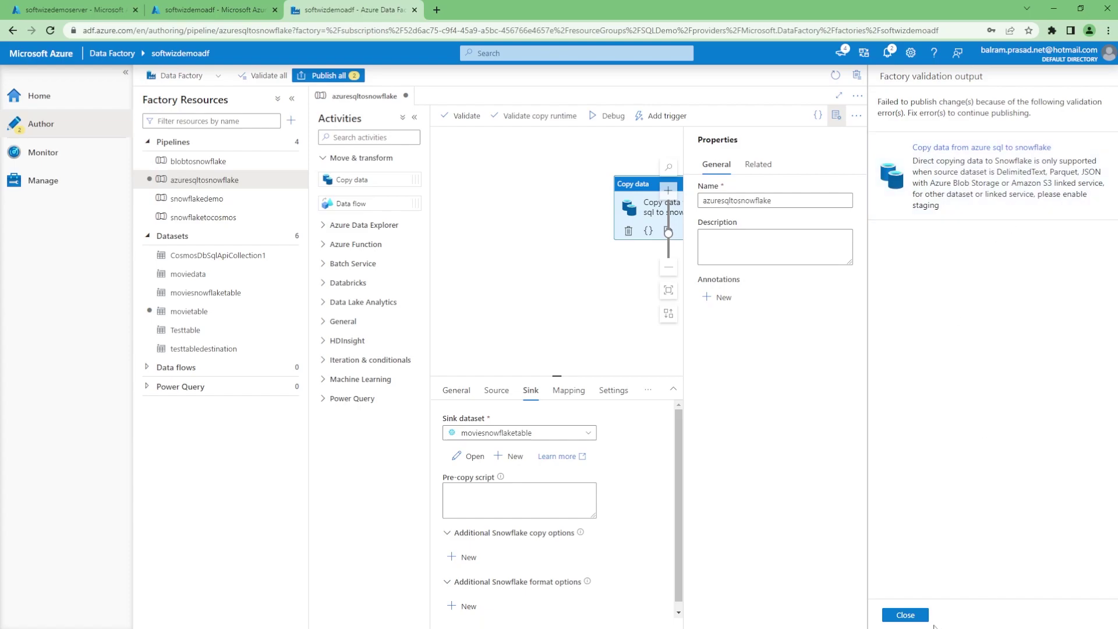
{"action": "left_click", "coordinate": [908, 617]}
{"action": "left_click", "coordinate": [496, 390]}
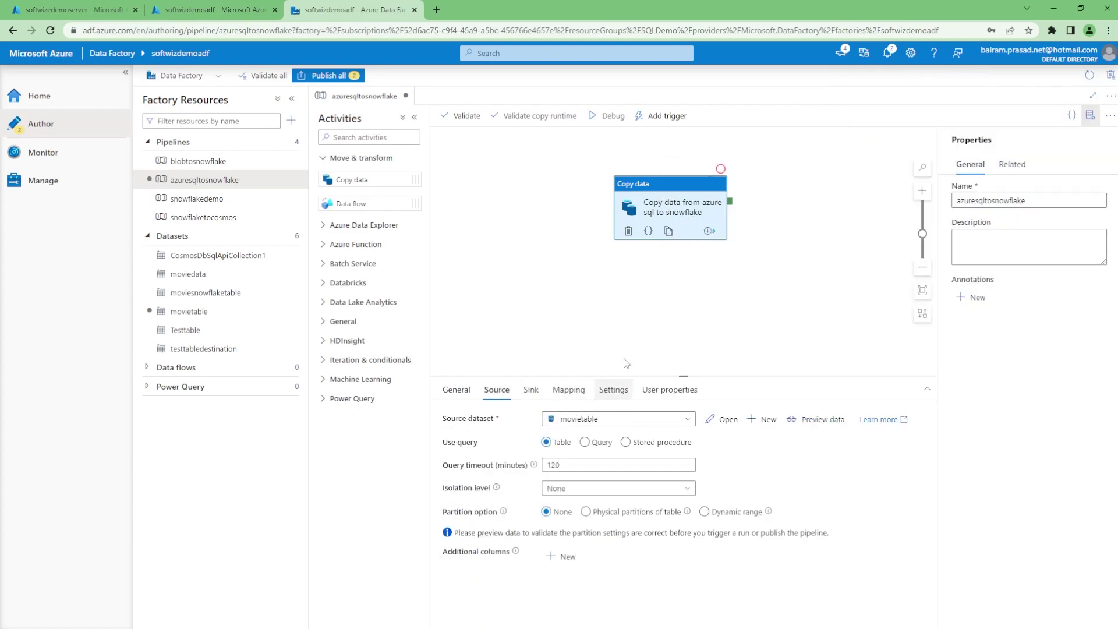
Step: Enable staging for the copy activity, using the blobstage linked service and the stage folder as storage path
{"action": "left_click", "coordinate": [609, 393]}
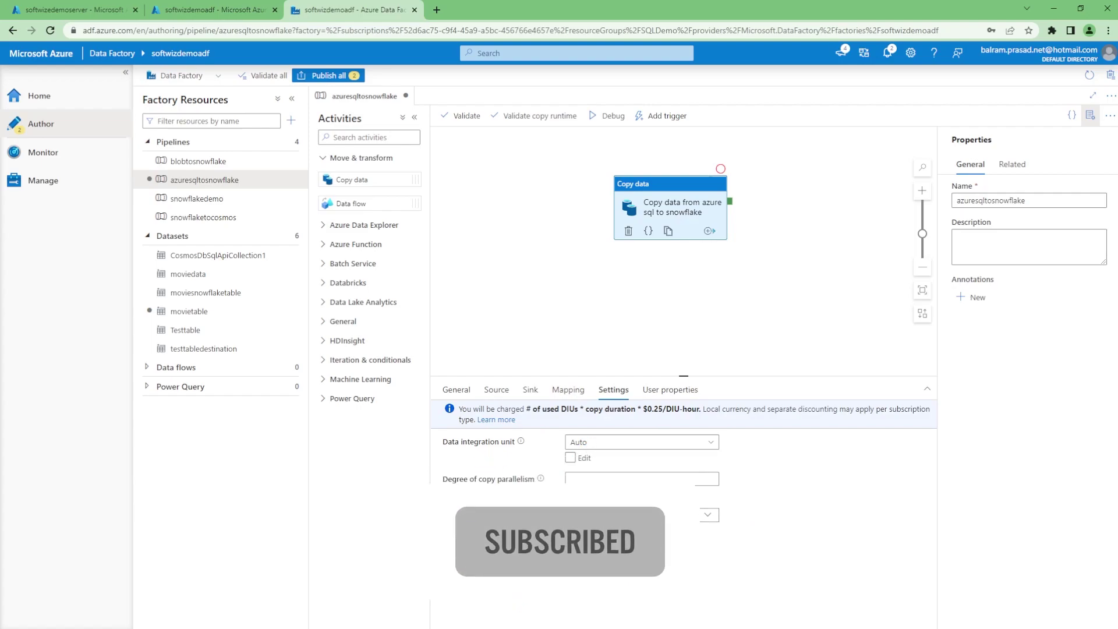
{"action": "left_click", "coordinate": [570, 551]}
{"action": "left_click", "coordinate": [648, 603]}
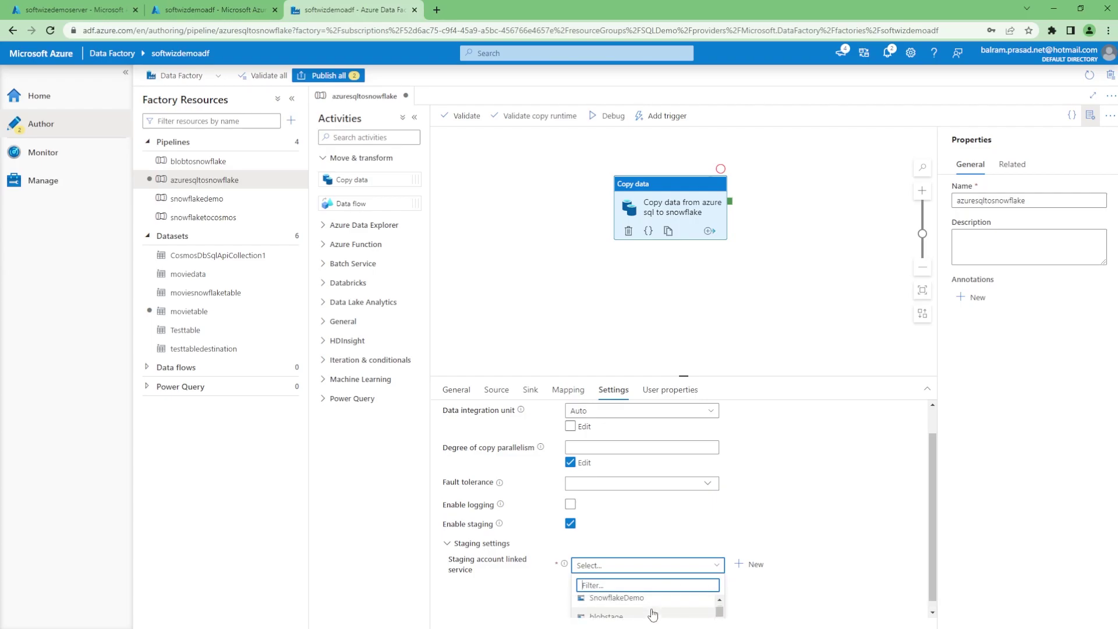
{"action": "left_click", "coordinate": [653, 615]}
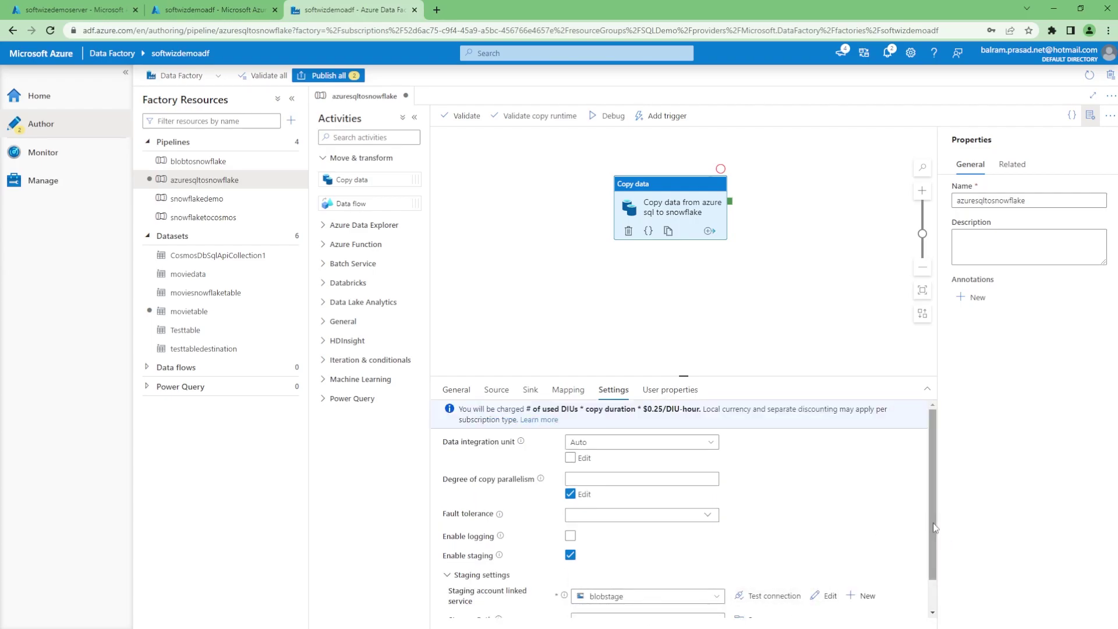
{"action": "scroll", "coordinate": [921, 582], "scroll_direction": "down", "scroll_amount": 1}
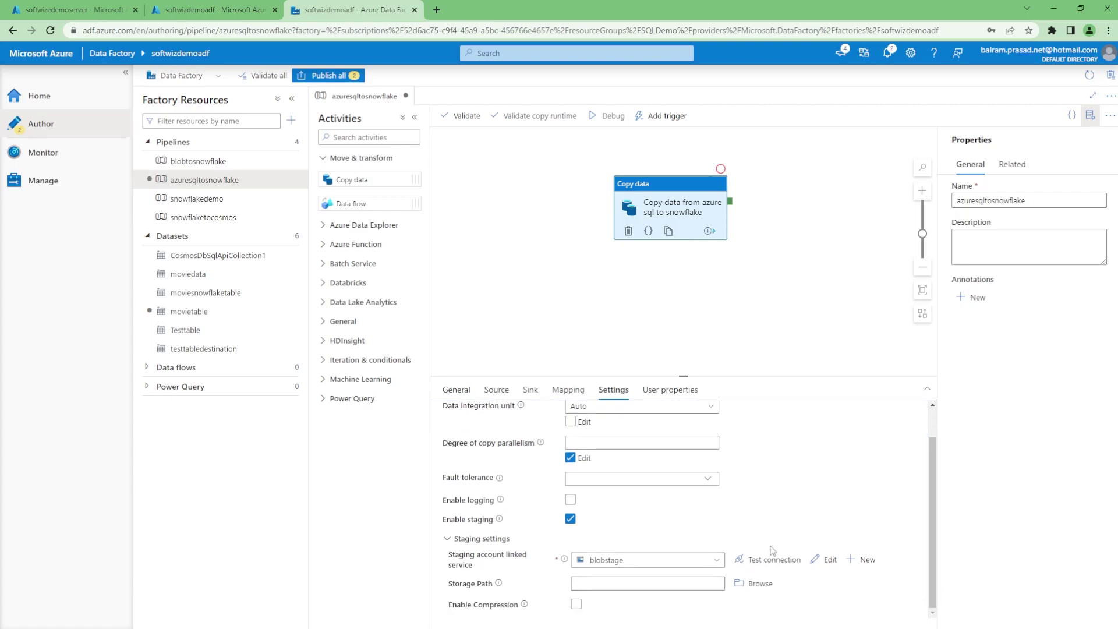
{"action": "left_click", "coordinate": [754, 583]}
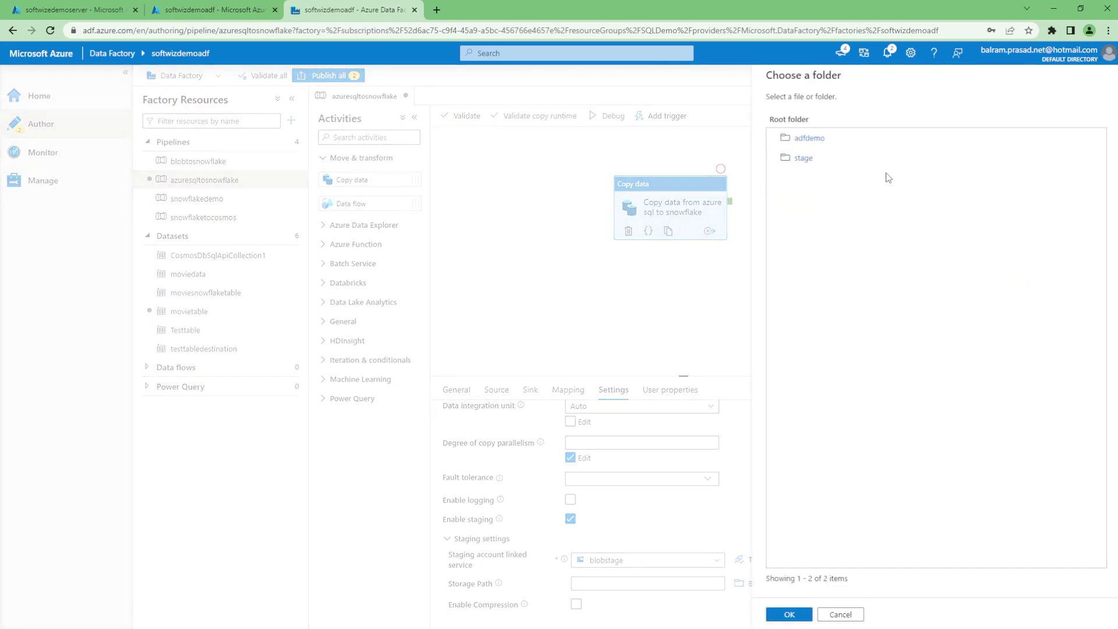
{"action": "double_click", "coordinate": [804, 162]}
{"action": "left_click", "coordinate": [789, 614]}
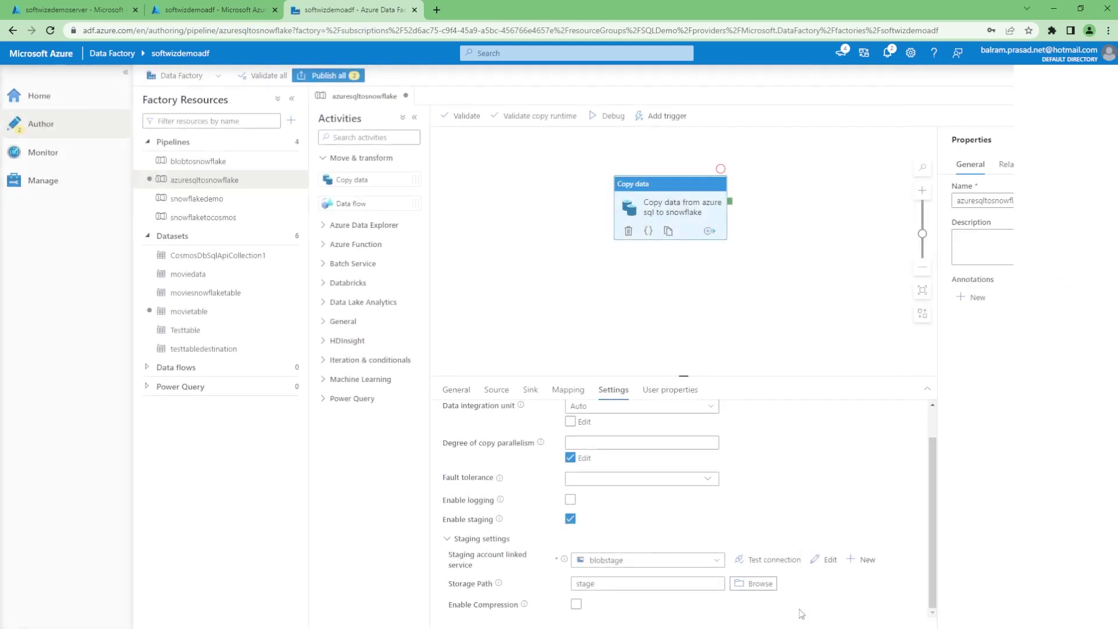
Step: Publish the pending pipeline and dataset changes and trigger an immediate run of azuresqltosnowflake
{"action": "left_click", "coordinate": [330, 75]}
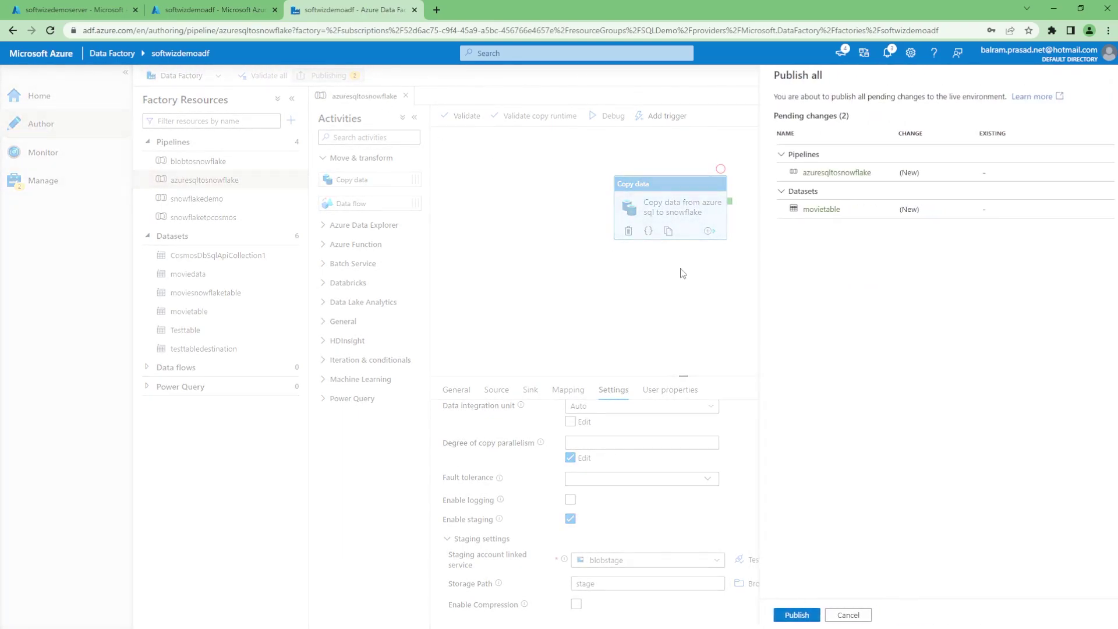
{"action": "left_click", "coordinate": [780, 615]}
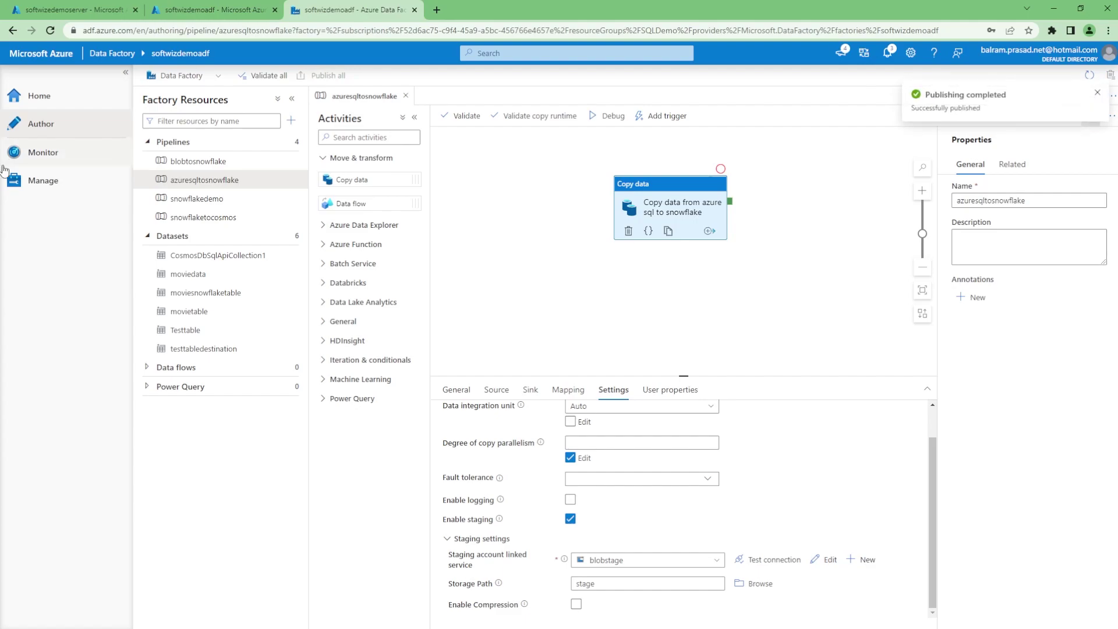
{"action": "left_click", "coordinate": [663, 115]}
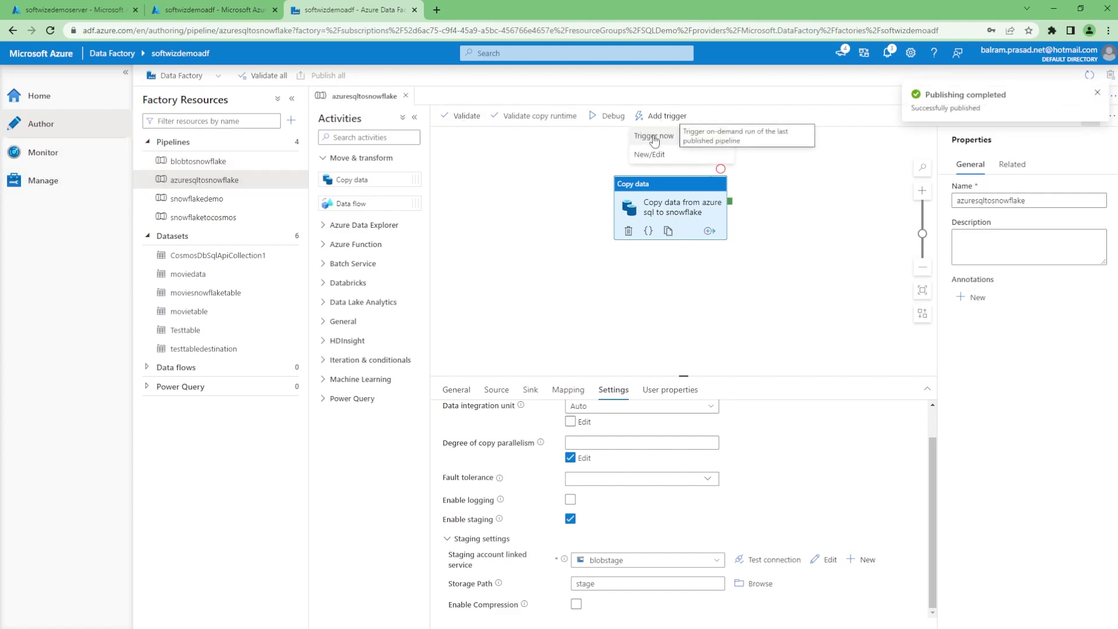
{"action": "left_click", "coordinate": [654, 137]}
{"action": "left_click", "coordinate": [797, 613]}
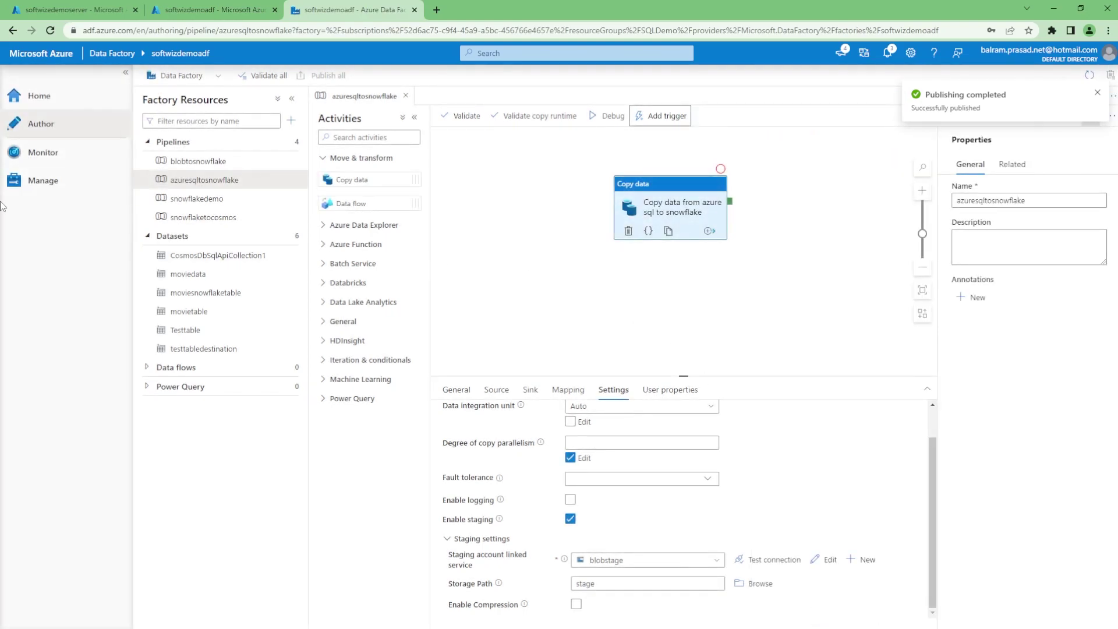
Step: Refresh the monitored pipeline runs and open the new azuresqltosnowflake run
{"action": "left_click", "coordinate": [59, 153]}
{"action": "left_click", "coordinate": [499, 101]}
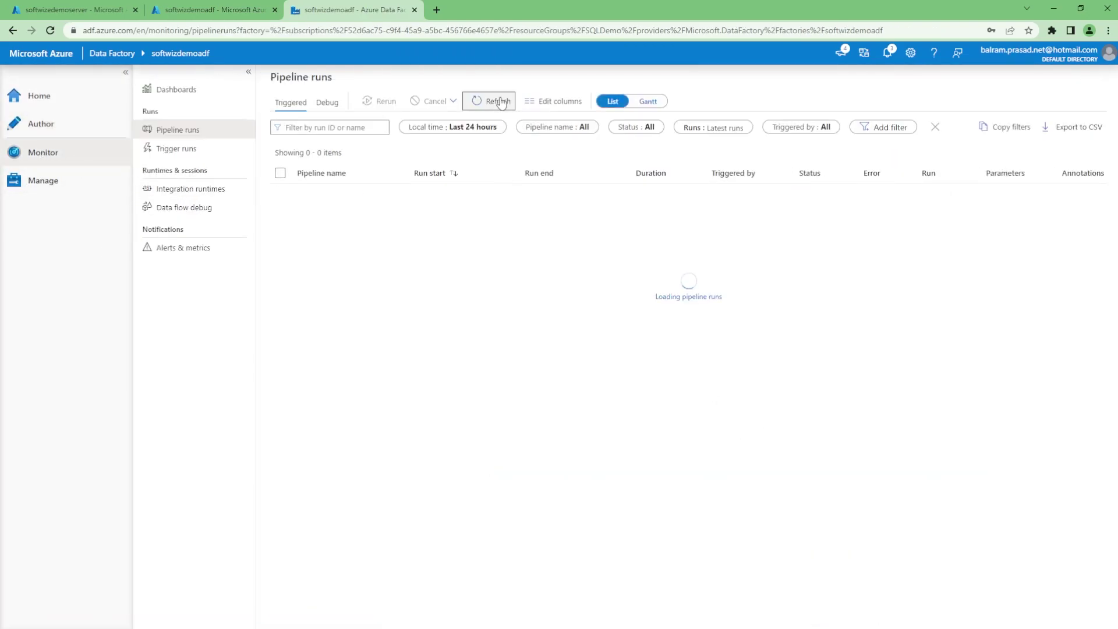
{"action": "left_click", "coordinate": [499, 101]}
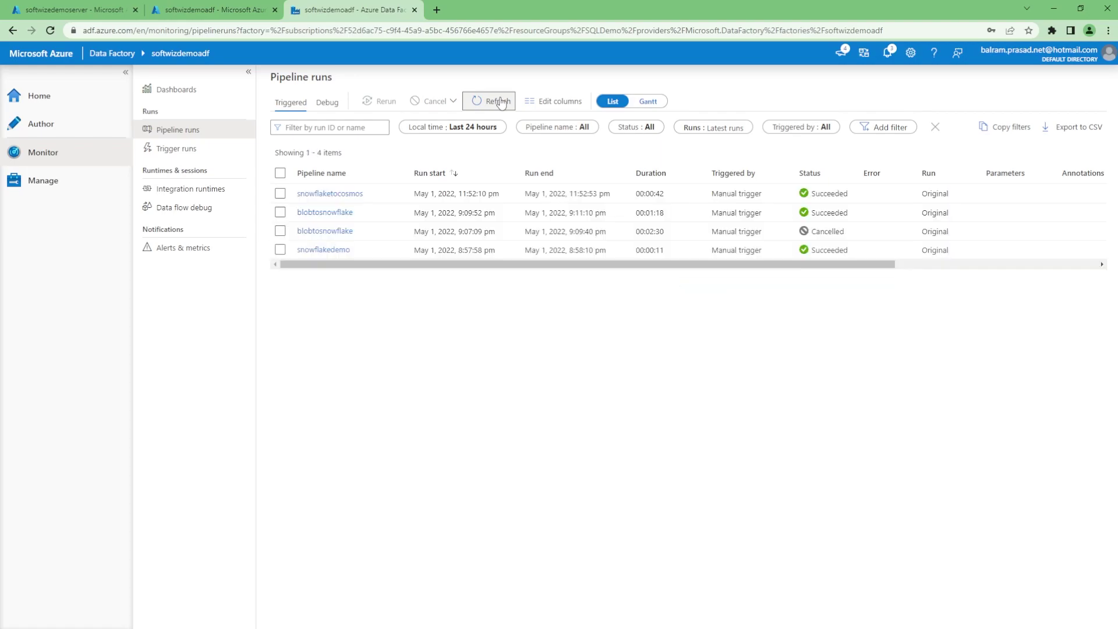
{"action": "left_click", "coordinate": [498, 101]}
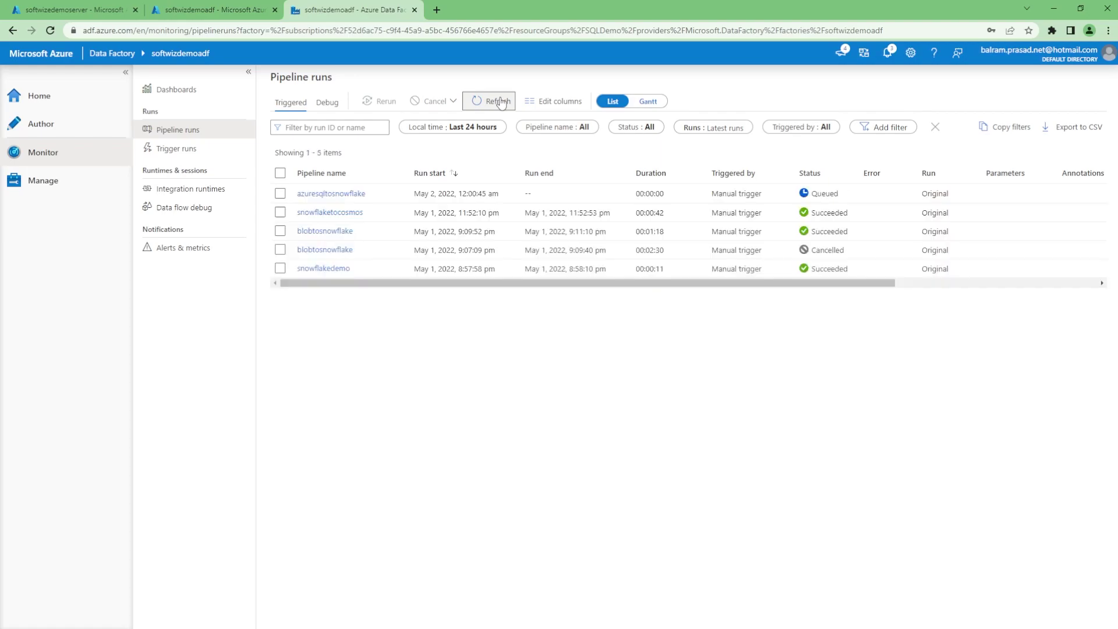
{"action": "left_click", "coordinate": [341, 195]}
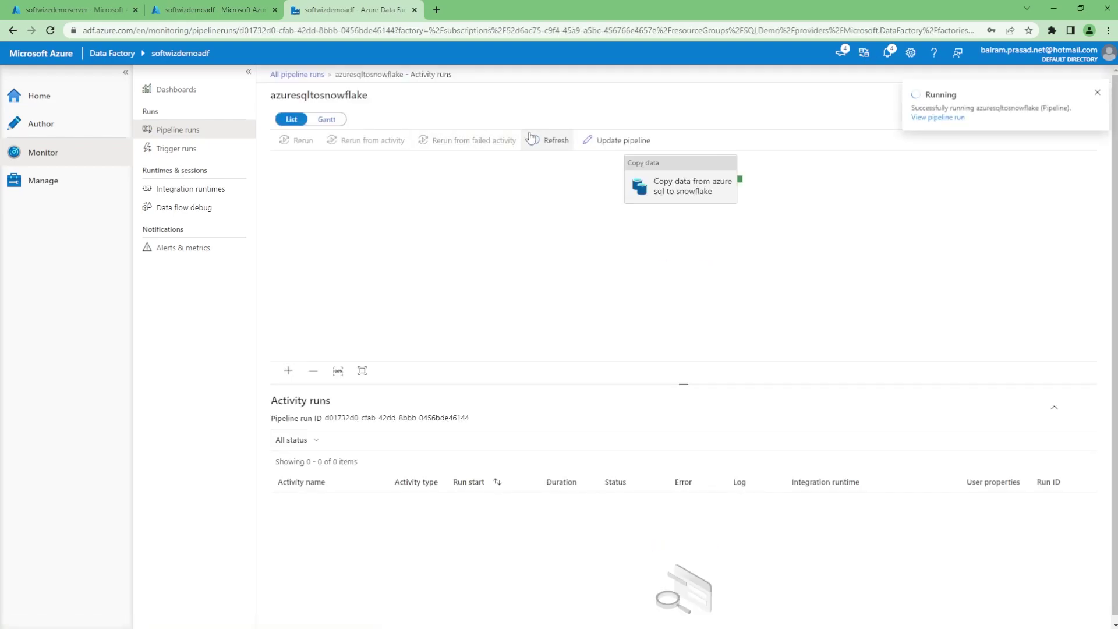
Step: Widen the activity name column in the activity runs list and refresh the run's status
{"action": "left_click", "coordinate": [533, 143]}
{"action": "left_click_drag", "start_coordinate": [384, 479], "coordinate": [525, 479]}
{"action": "left_click", "coordinate": [552, 144]}
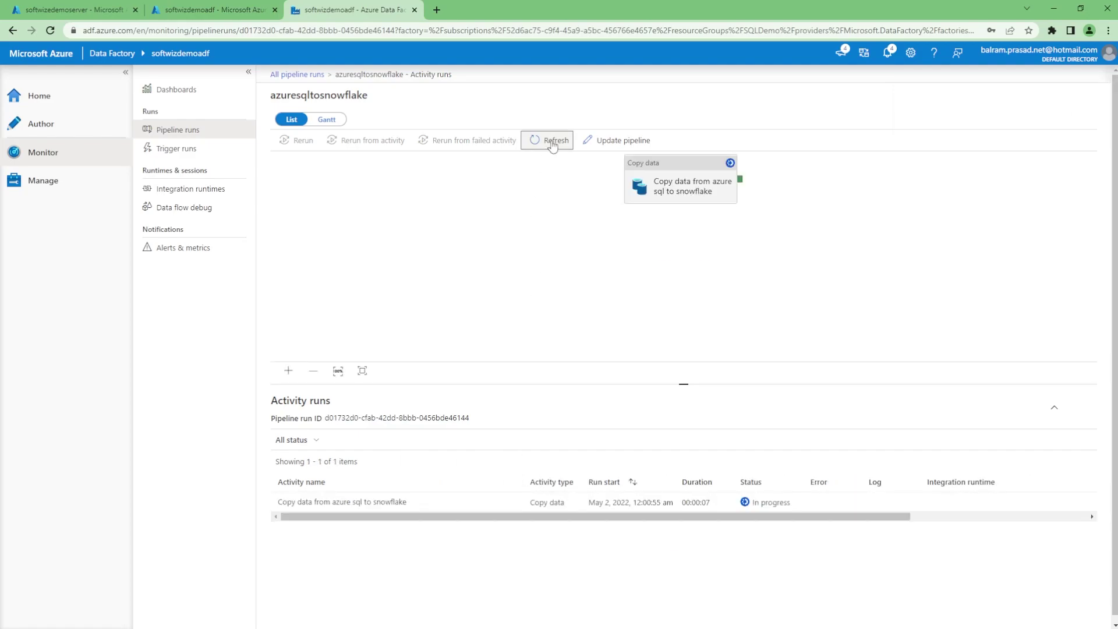
{"action": "left_click", "coordinate": [552, 144]}
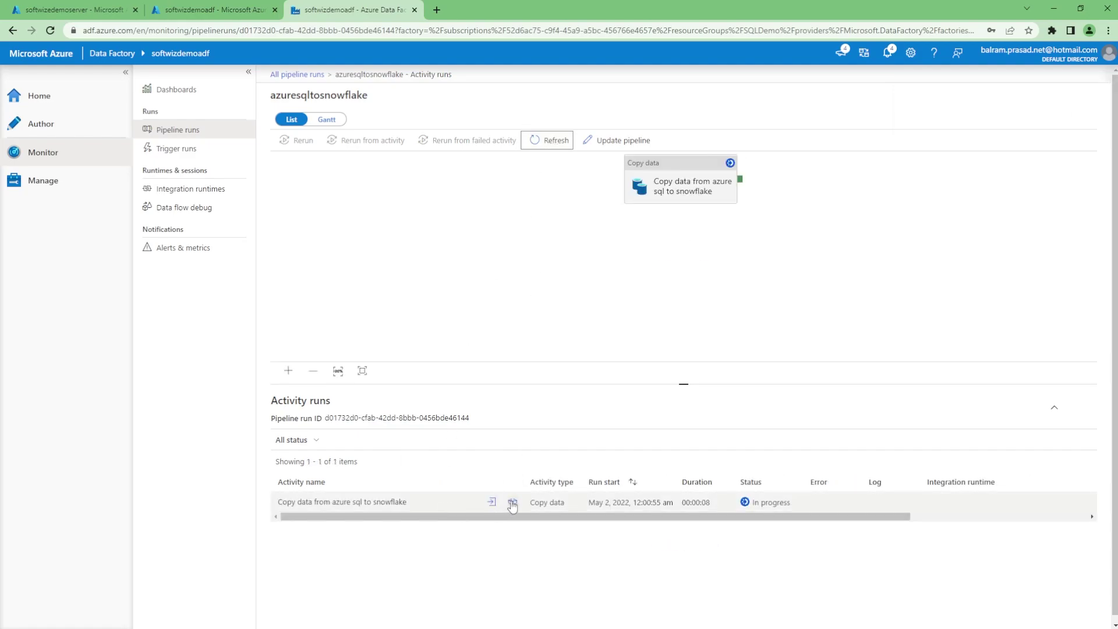
Step: Examine the copy activity's run details from Azure SQL Database through Azure Blob Storage to Snowflake, close them, and refresh the activity runs
{"action": "left_click", "coordinate": [512, 502]}
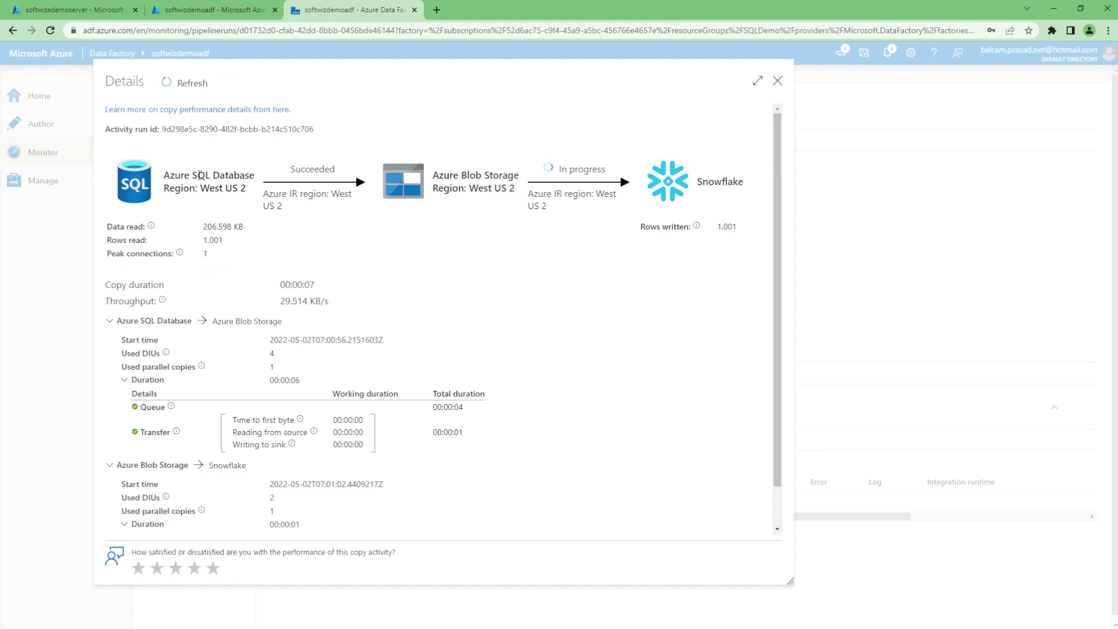
{"action": "left_click_drag", "start_coordinate": [200, 175], "coordinate": [245, 191]}
{"action": "left_click_drag", "start_coordinate": [432, 175], "coordinate": [571, 233]}
{"action": "left_click", "coordinate": [574, 236]}
{"action": "left_click_drag", "start_coordinate": [722, 185], "coordinate": [699, 338]}
{"action": "left_click", "coordinate": [683, 360]}
{"action": "left_click_drag", "start_coordinate": [221, 193], "coordinate": [283, 207]}
{"action": "left_click_drag", "start_coordinate": [556, 193], "coordinate": [492, 297]}
{"action": "left_click", "coordinate": [492, 297]}
{"action": "left_click_drag", "start_coordinate": [467, 174], "coordinate": [537, 261]}
{"action": "left_click", "coordinate": [537, 261]}
{"action": "triple_click", "coordinate": [571, 190]}
{"action": "left_click", "coordinate": [673, 293]}
{"action": "left_click", "coordinate": [777, 81]}
{"action": "left_click", "coordinate": [550, 142]}
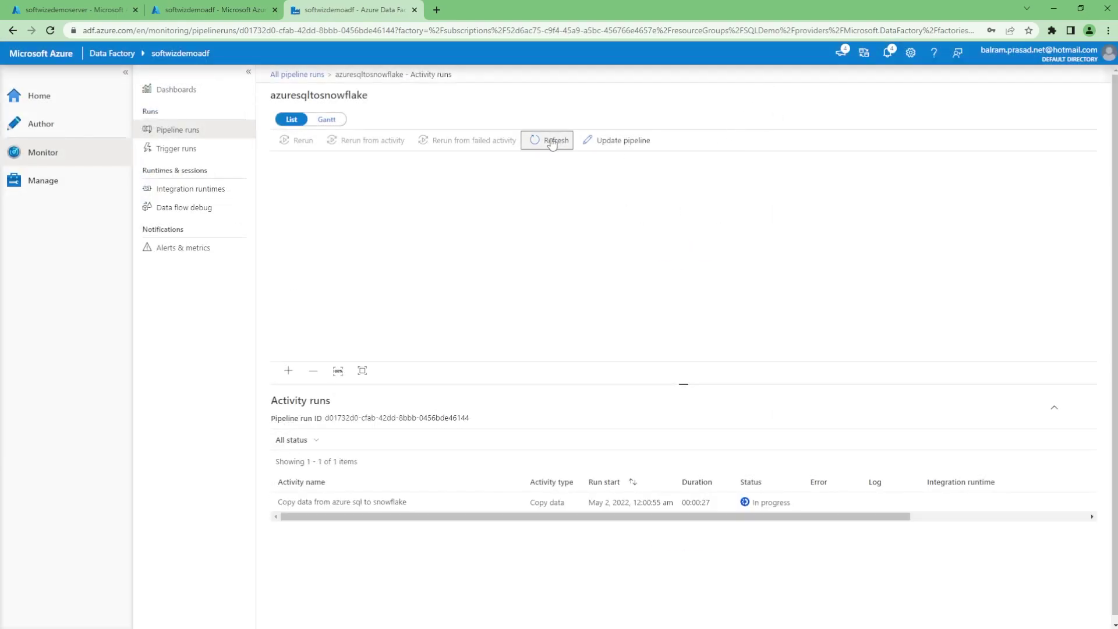
Step: Refresh the azuresqltosnowflake activity runs repeatedly until the copy activity finishes
{"action": "left_click", "coordinate": [551, 142]}
{"action": "left_click", "coordinate": [551, 142]}
{"action": "left_click", "coordinate": [551, 142]}
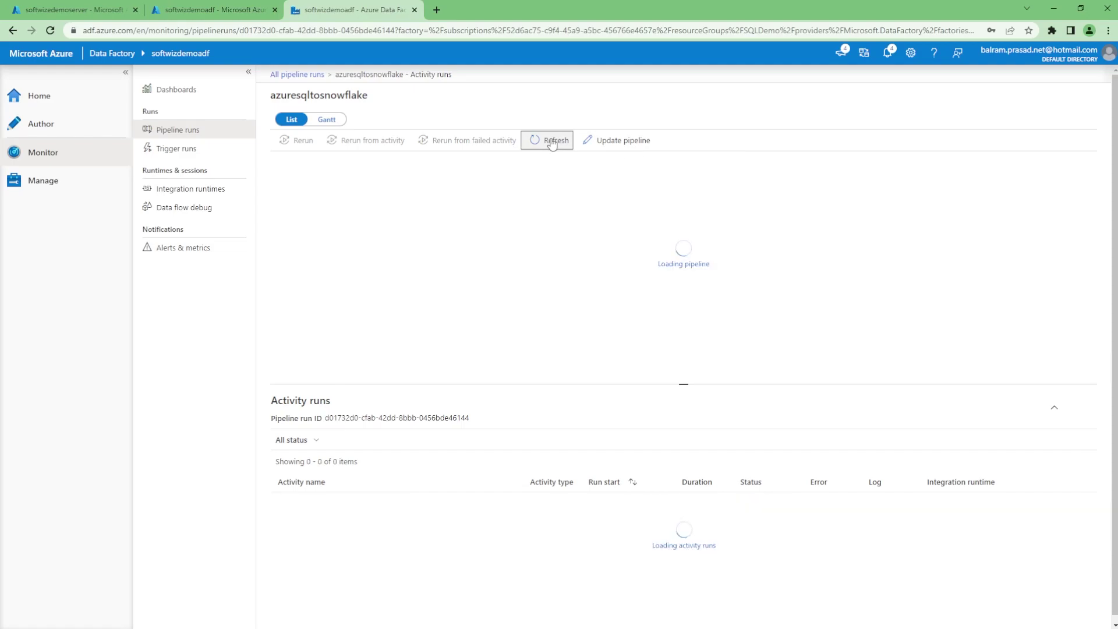
{"action": "left_click", "coordinate": [552, 141]}
{"action": "left_click", "coordinate": [552, 141]}
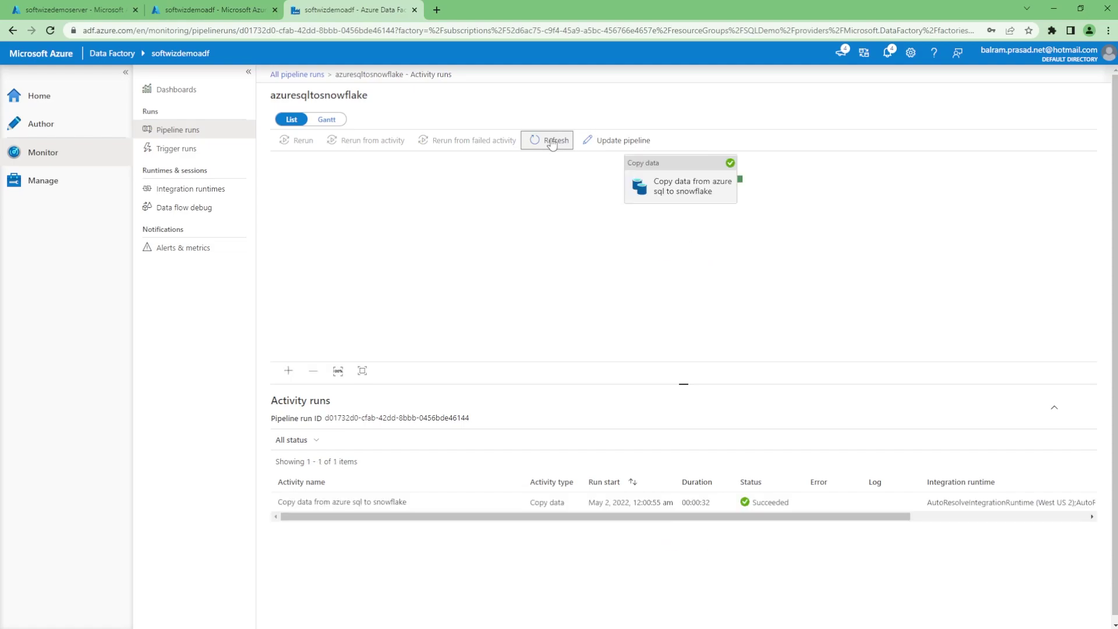
Step: Open the finished copy activity's run details, examine the rows read and written between Azure SQL Database and Snowflake, and close them
{"action": "left_click", "coordinate": [507, 502]}
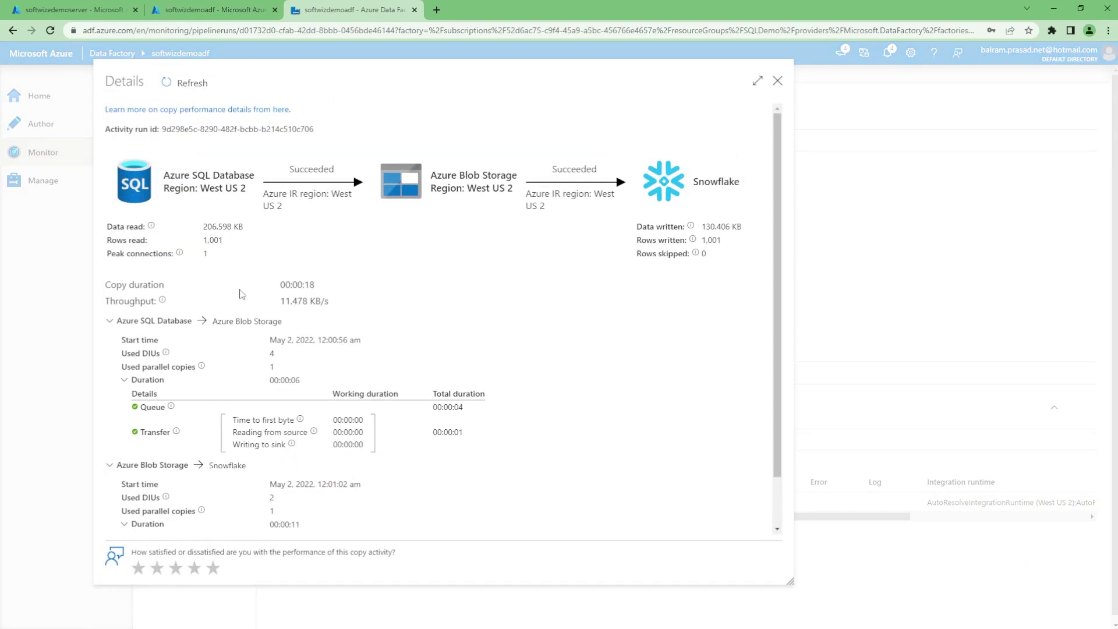
{"action": "left_click_drag", "start_coordinate": [186, 228], "coordinate": [263, 261]}
{"action": "left_click", "coordinate": [279, 263]}
{"action": "left_click", "coordinate": [273, 261]}
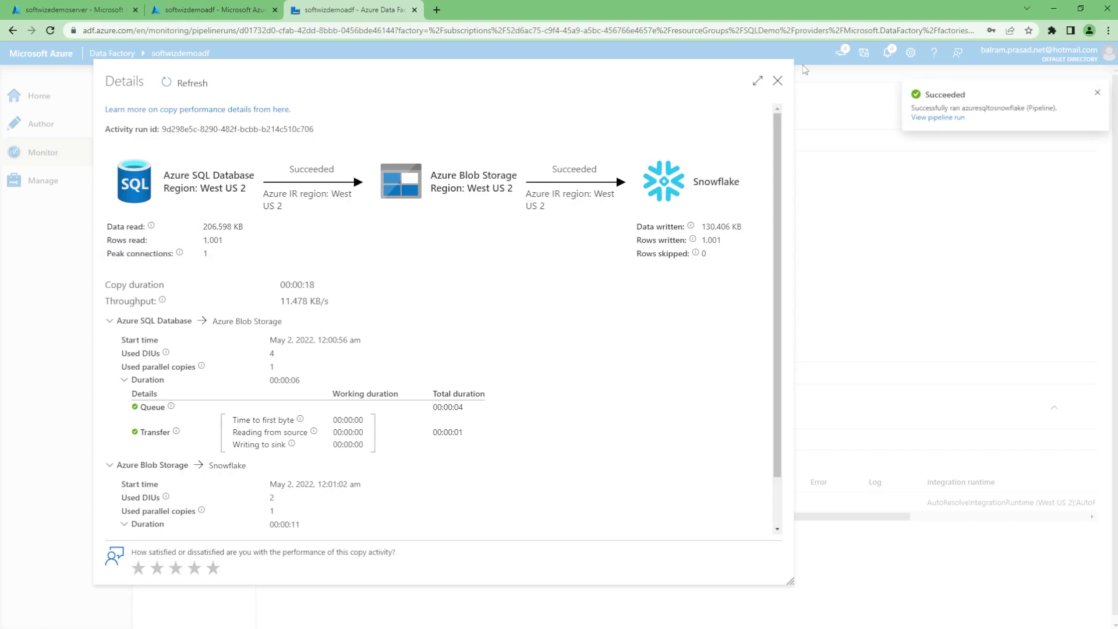
{"action": "left_click", "coordinate": [777, 81]}
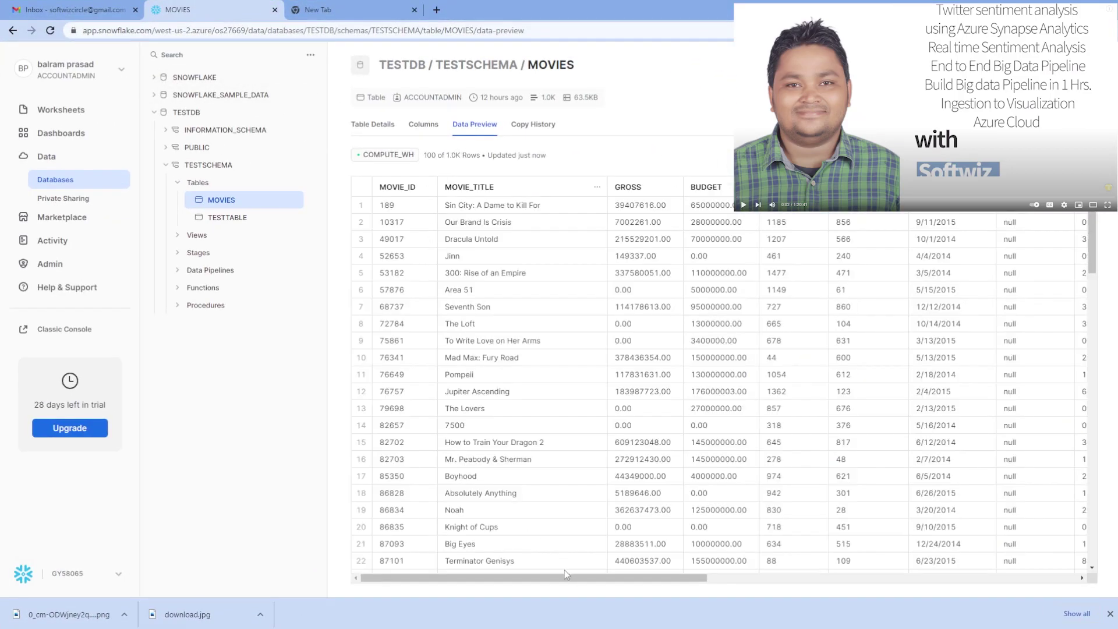
Step: Switch to Snowflake and examine the copied rows in the data preview of the MOVIES table in TESTDB's TESTSCHEMA
{"action": "left_click_drag", "start_coordinate": [589, 587], "coordinate": [459, 544]}
{"action": "scroll", "coordinate": [458, 544], "scroll_direction": "down", "scroll_amount": 20}
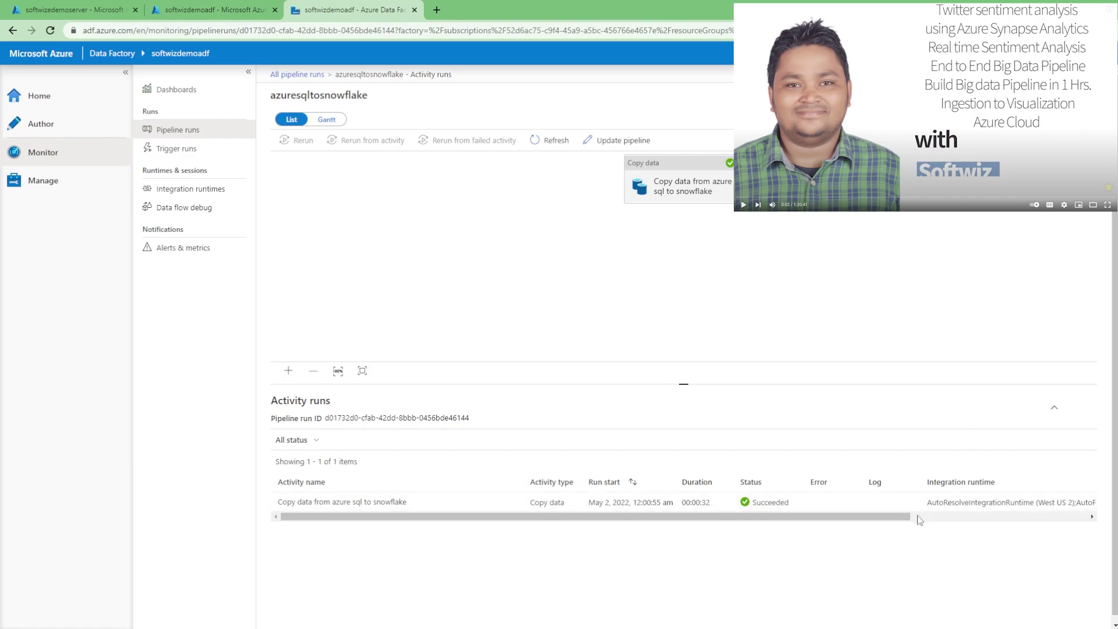
{"action": "scroll", "coordinate": [916, 518], "scroll_direction": "right", "scroll_amount": 3}
{"action": "scroll", "coordinate": [916, 518], "scroll_direction": "left", "scroll_amount": 3}
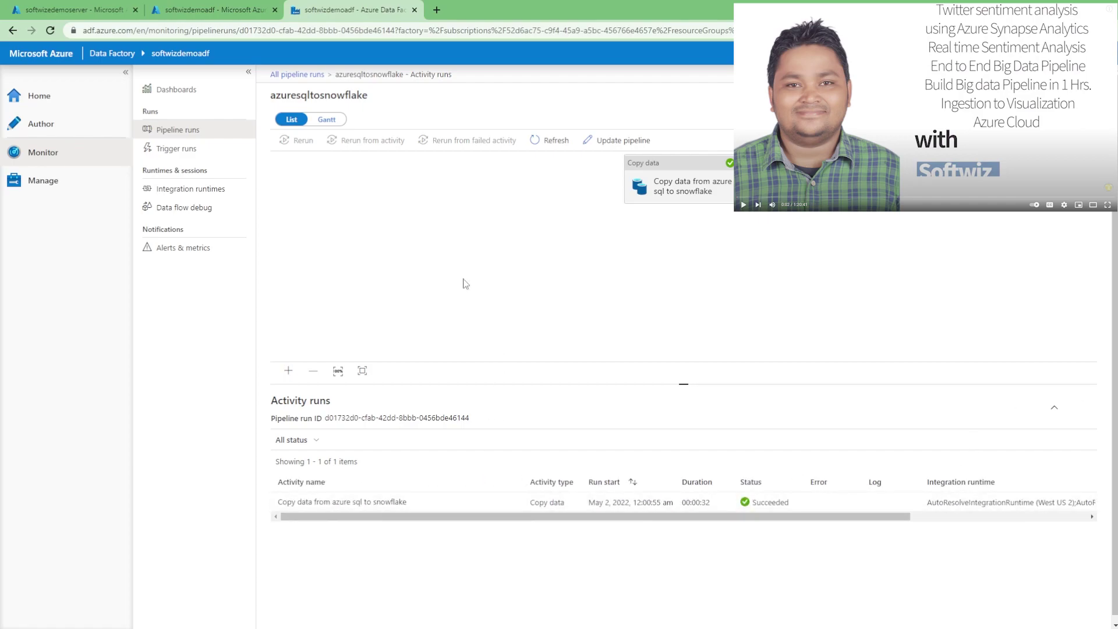